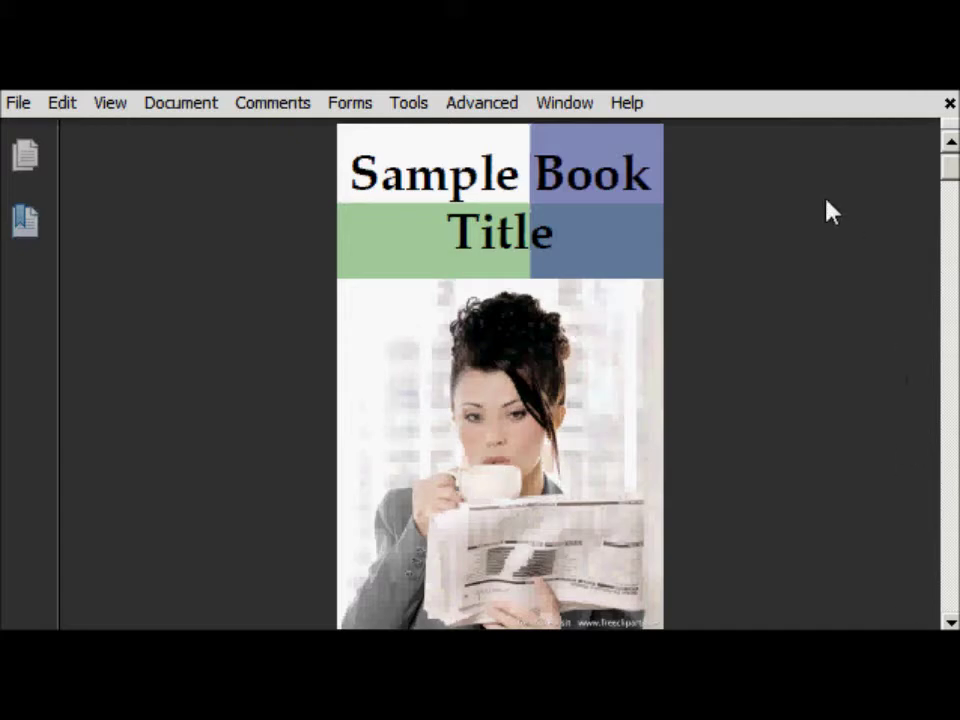
scroll(830, 208, down, 10)
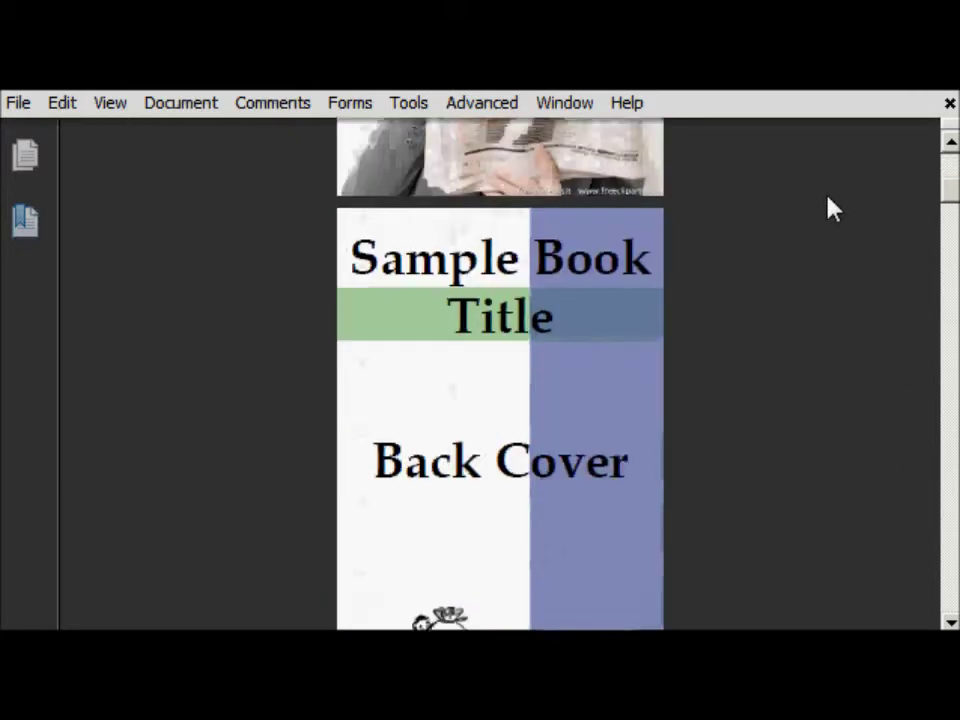
scroll(830, 208, down, 10)
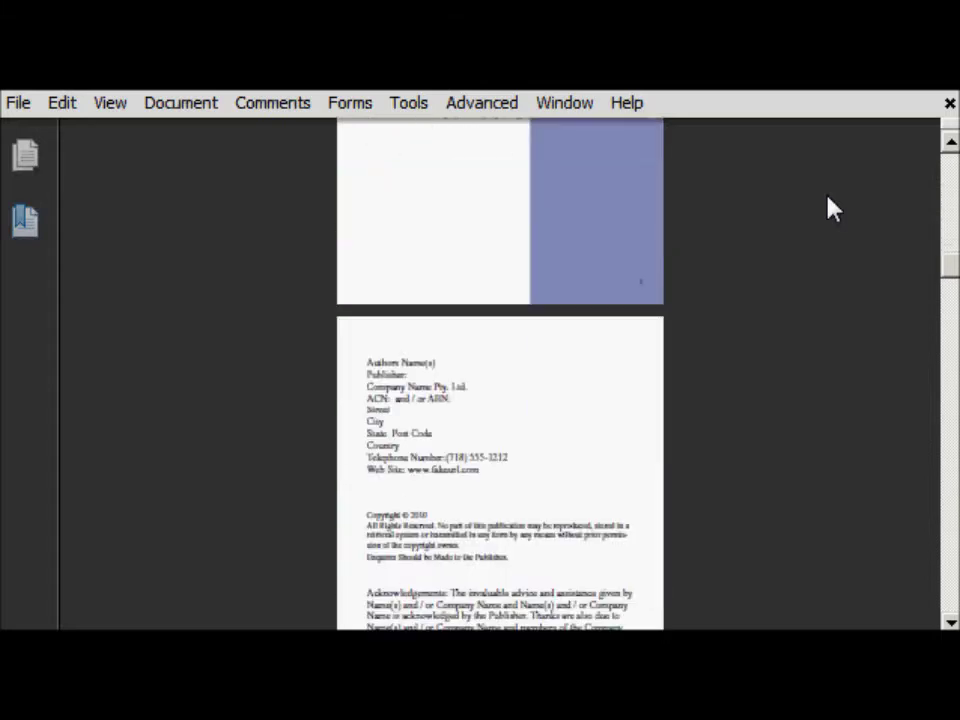
scroll(830, 208, down, 3)
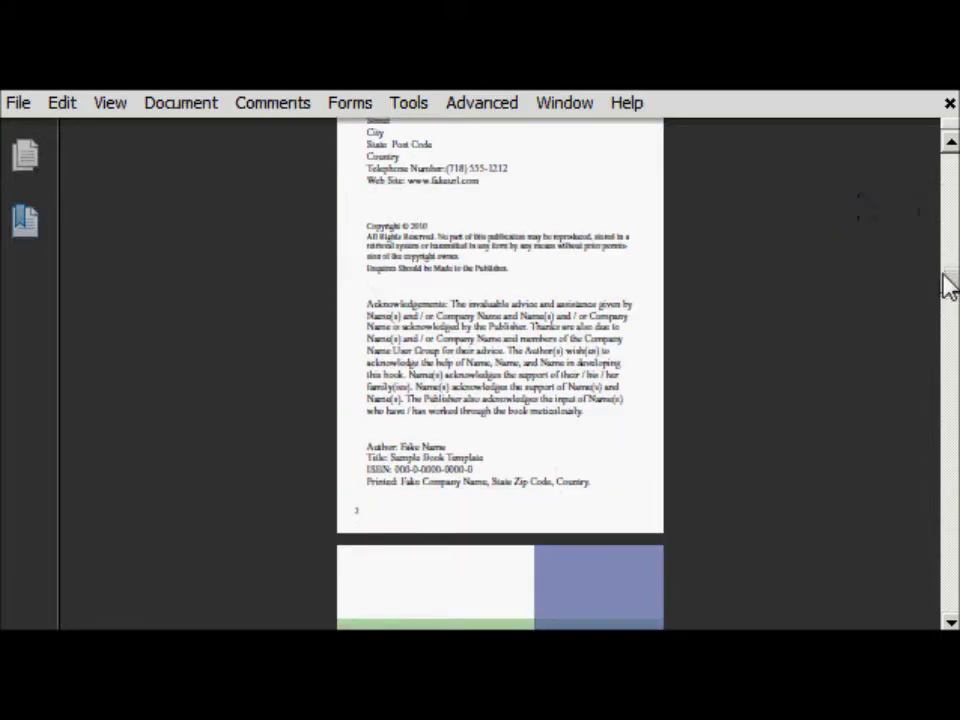
scroll(948, 288, down, 1)
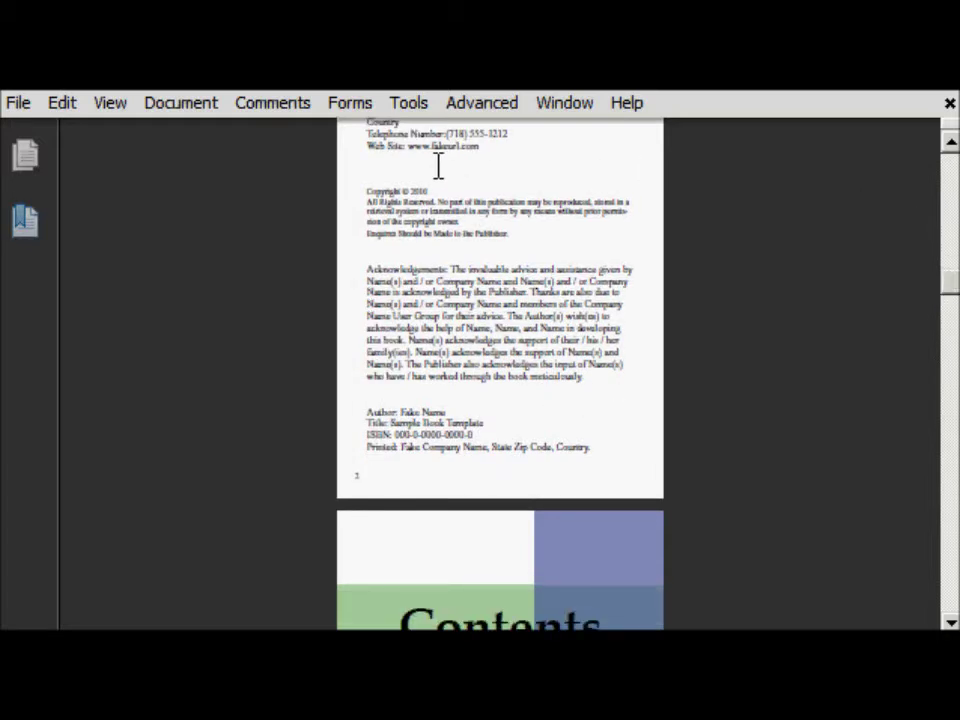
drag(409, 150, 477, 157)
right_click(474, 157)
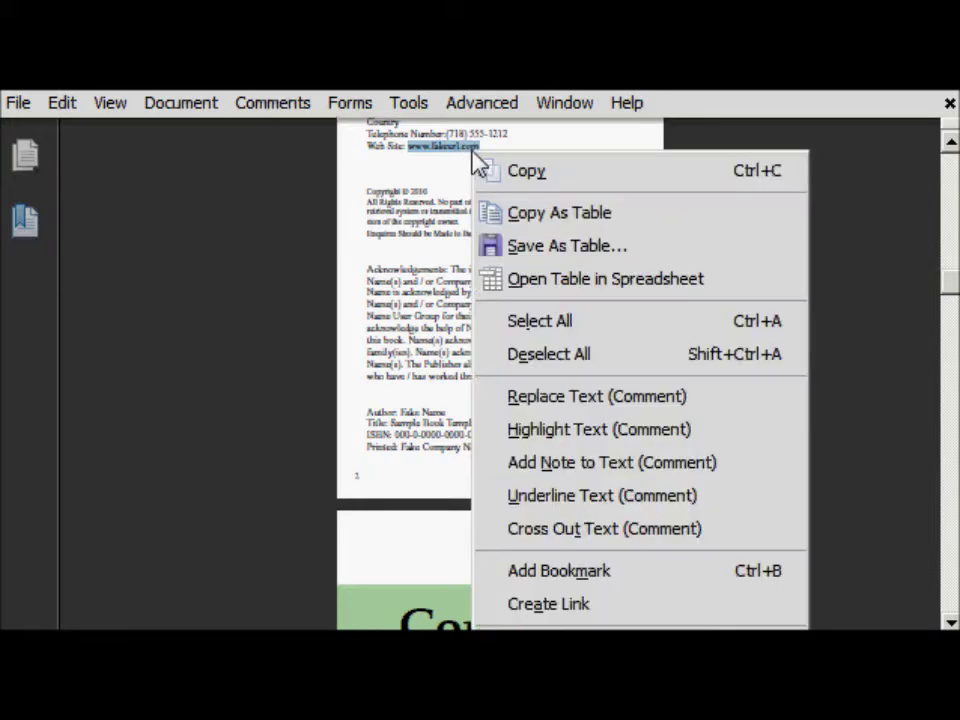
click(532, 172)
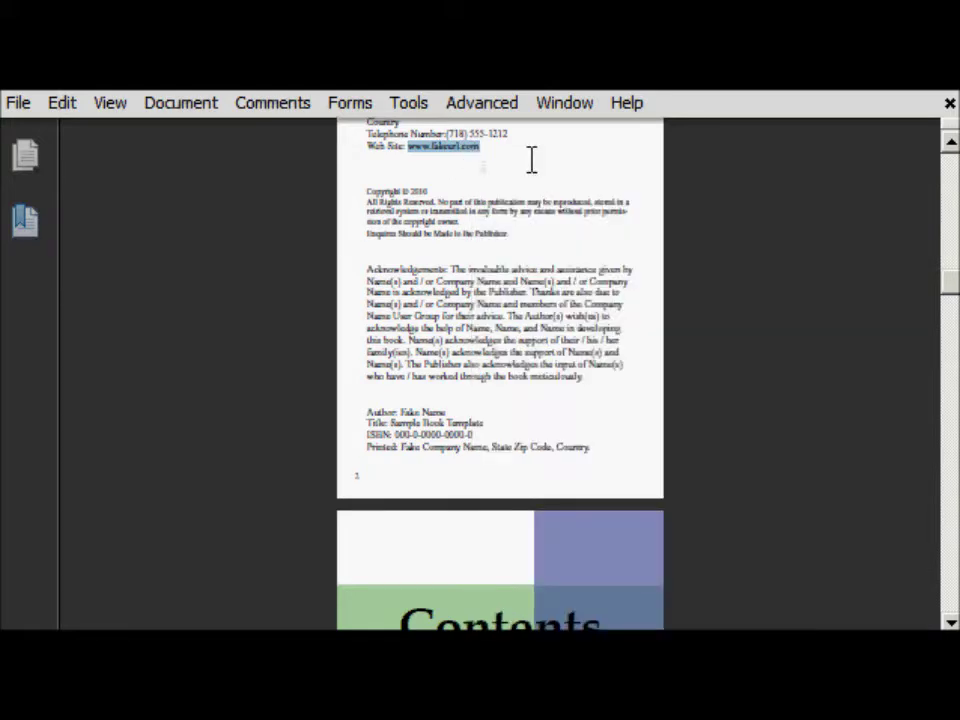
- Create a link on the selected web address, using a blue underline and the action of opening a web page
right_click(452, 152)
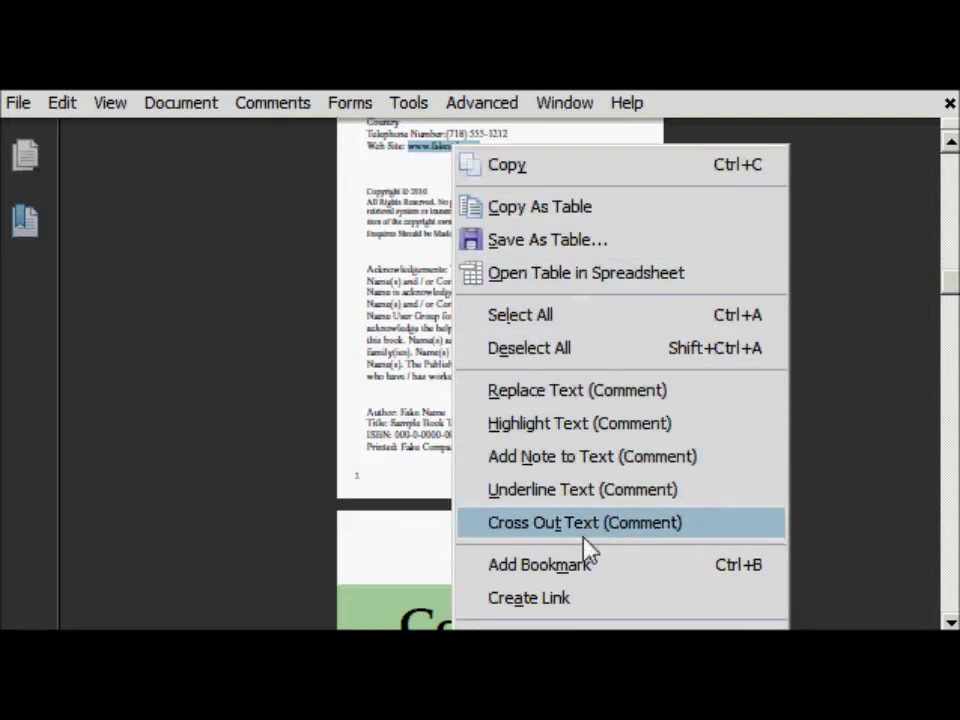
click(597, 618)
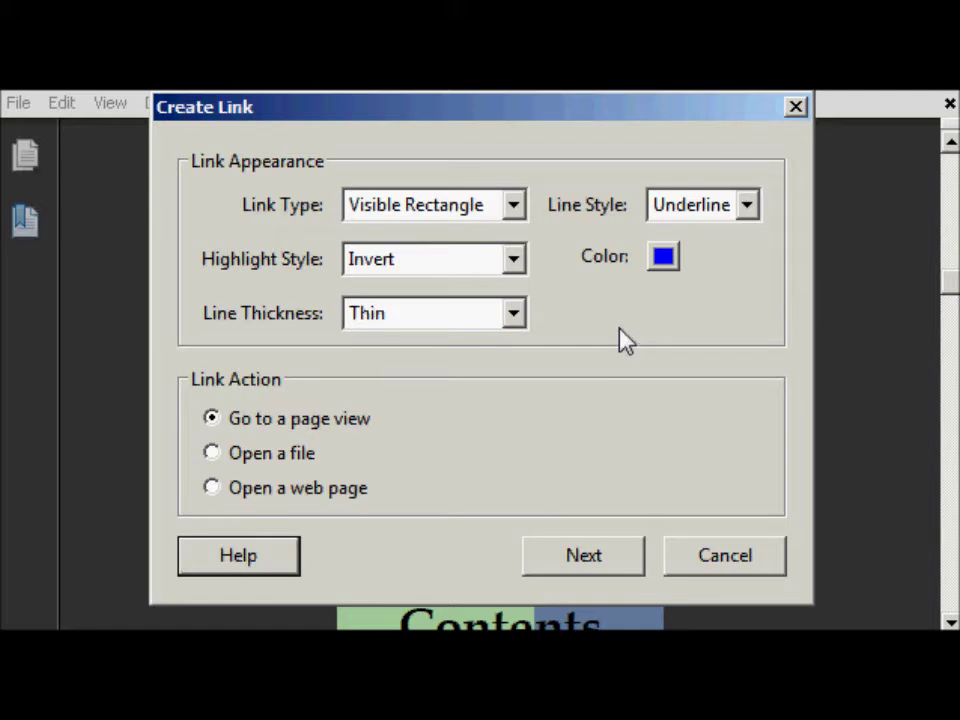
click(661, 257)
click(661, 257)
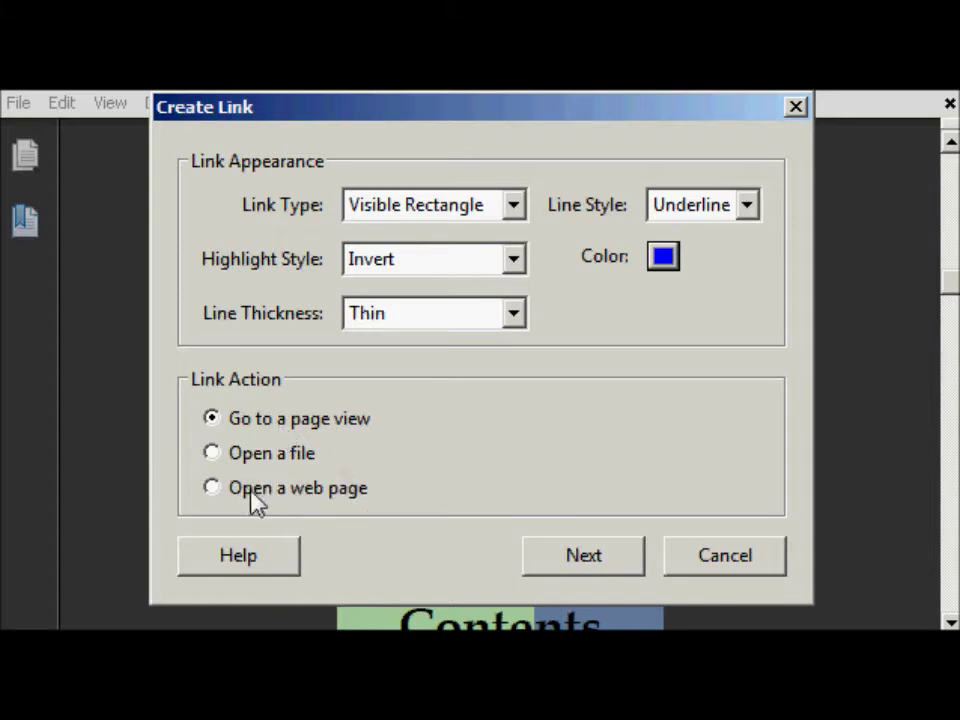
click(209, 488)
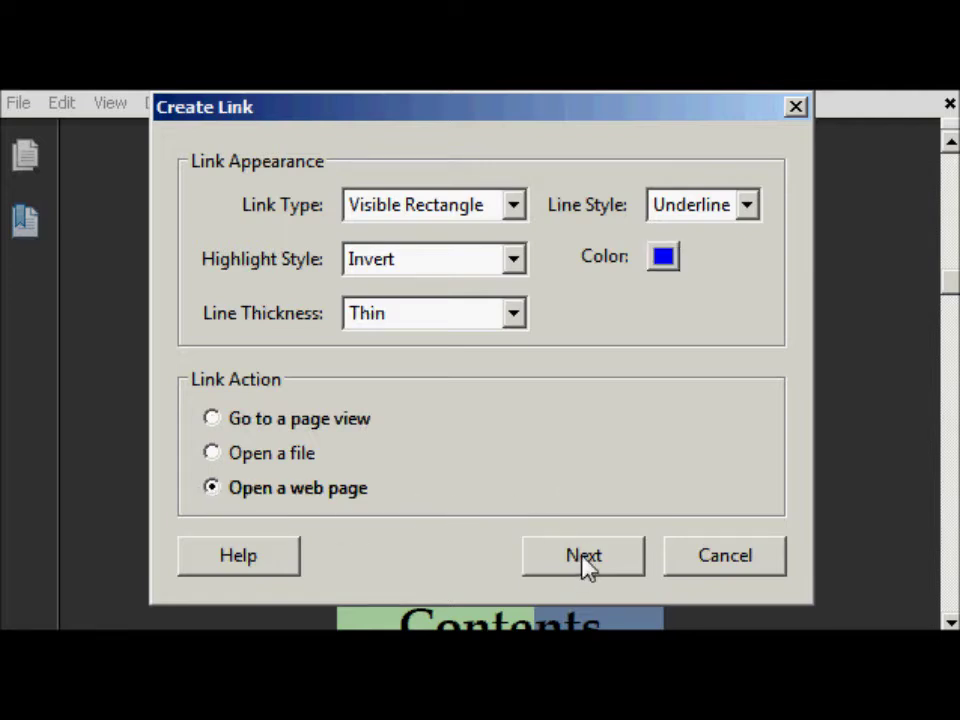
click(584, 557)
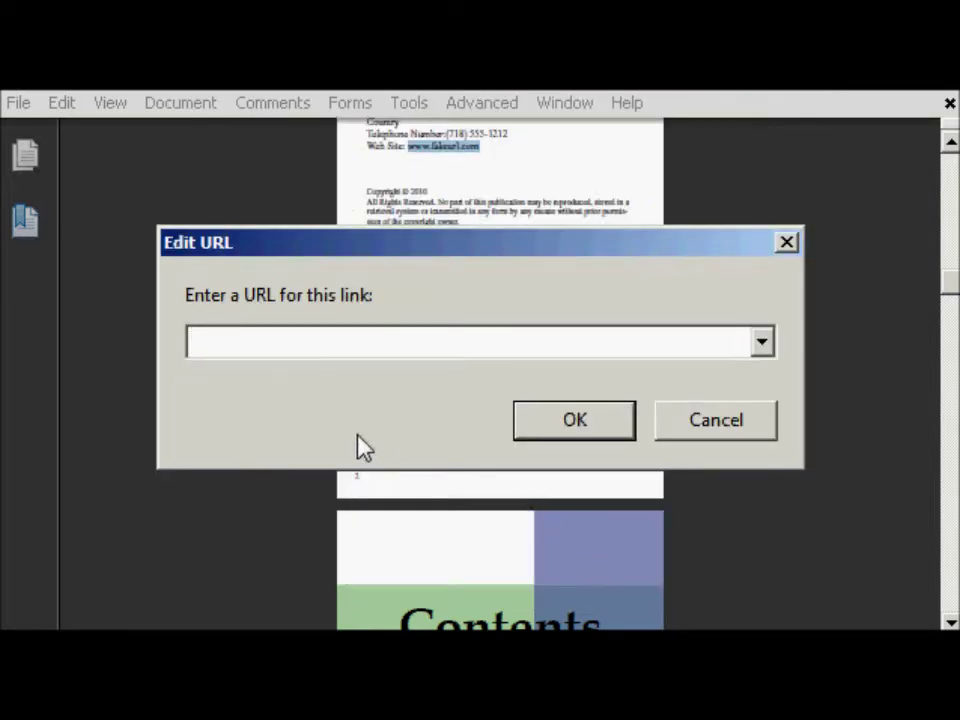
right_click(354, 346)
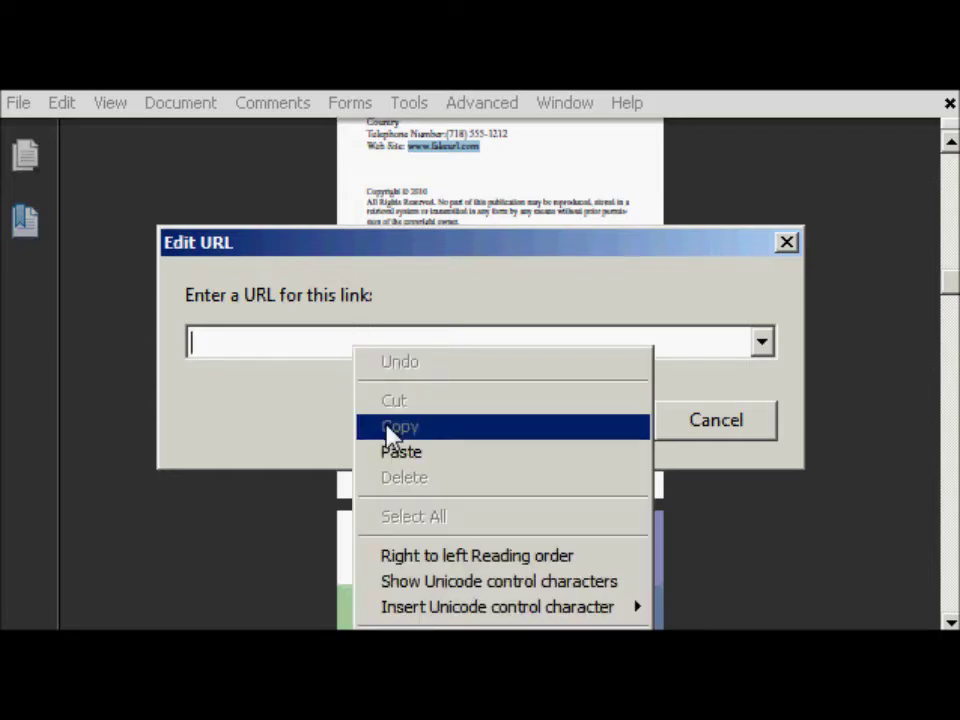
click(396, 455)
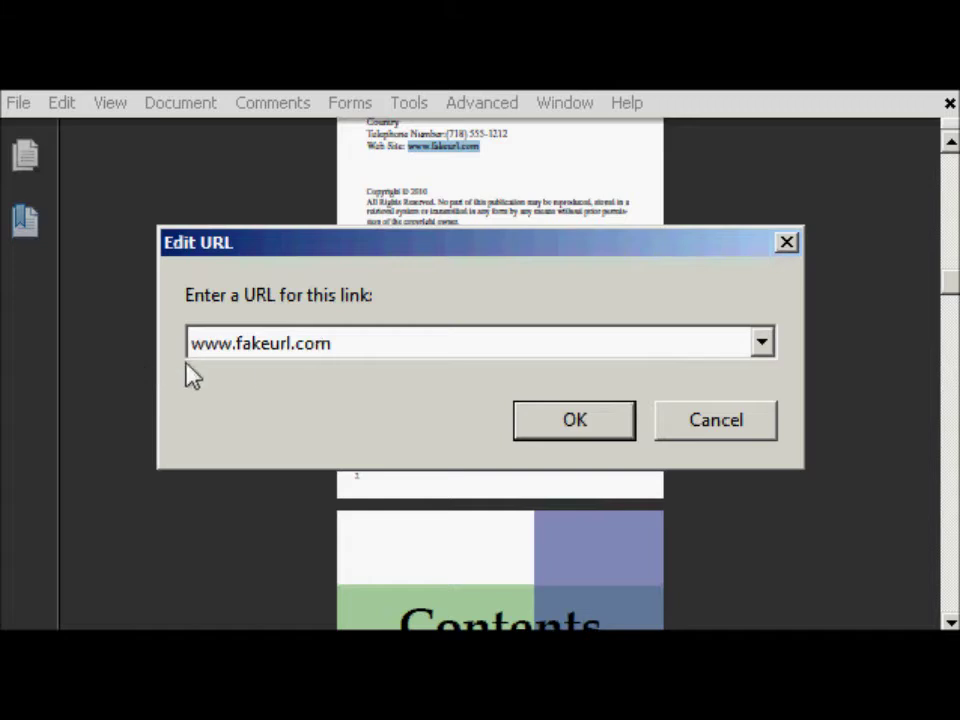
click(575, 414)
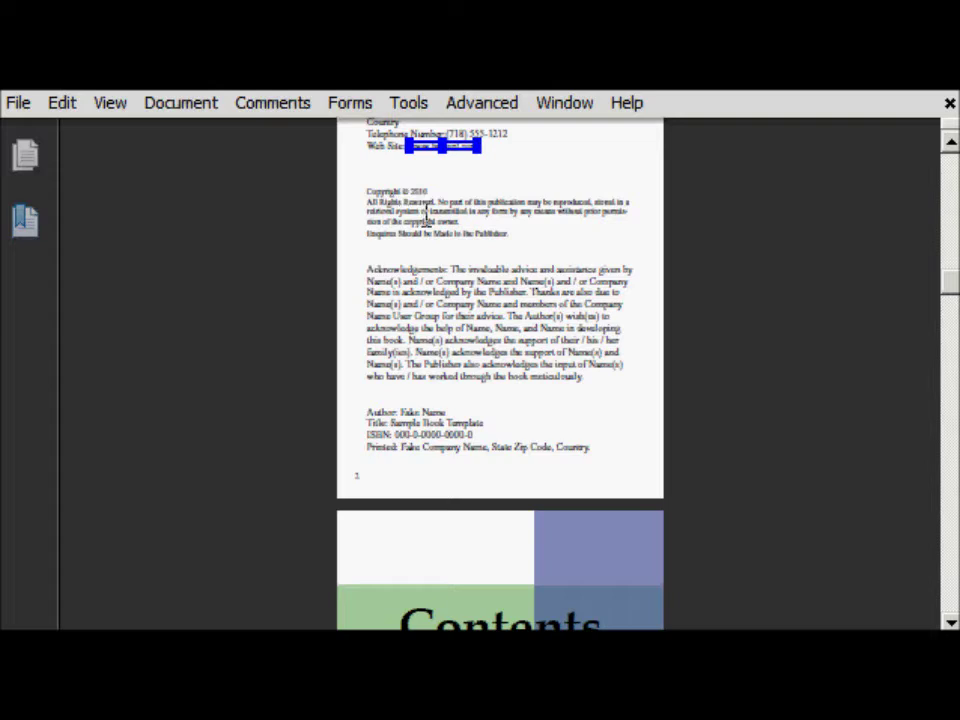
key(Escape)
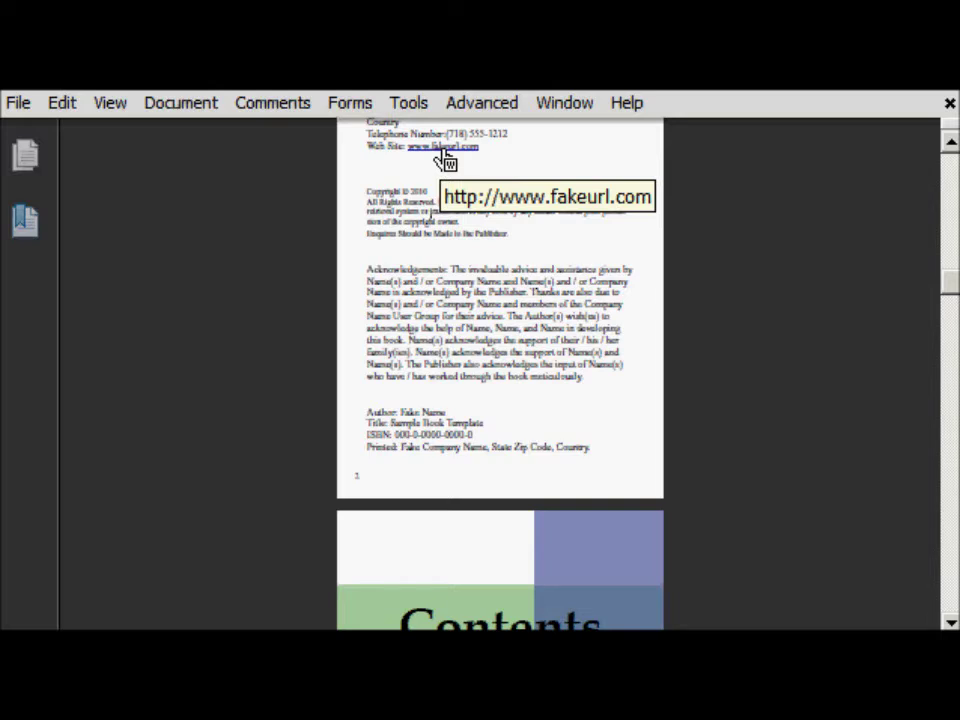
- Show the page thumbnails beside the Contents page, and look through the available navigation panels
scroll(445, 160, down, 5)
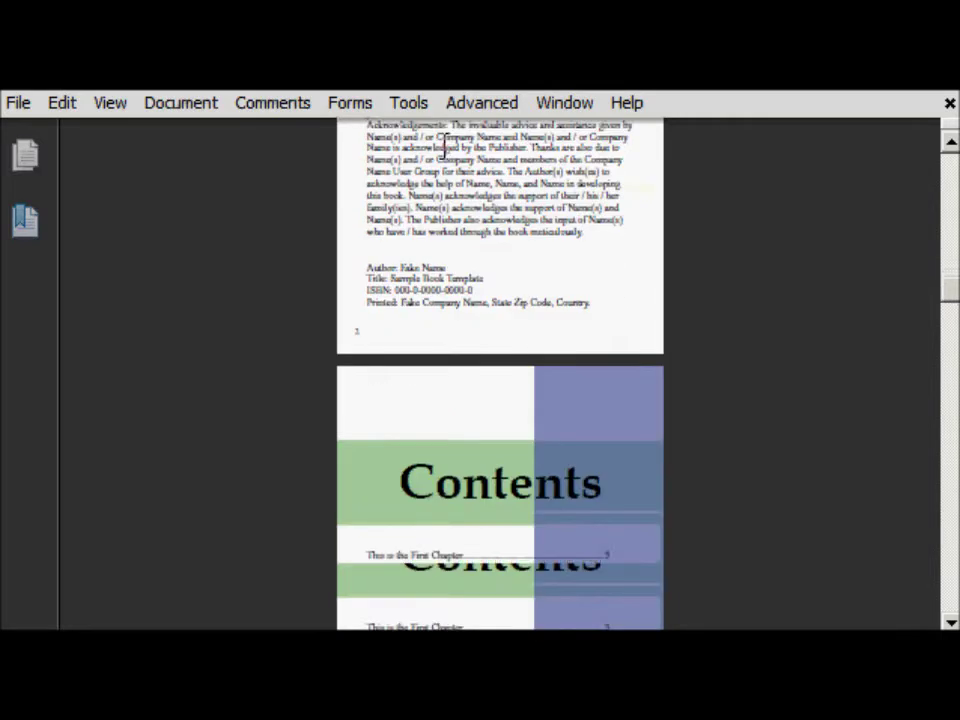
scroll(288, 214, down, 1)
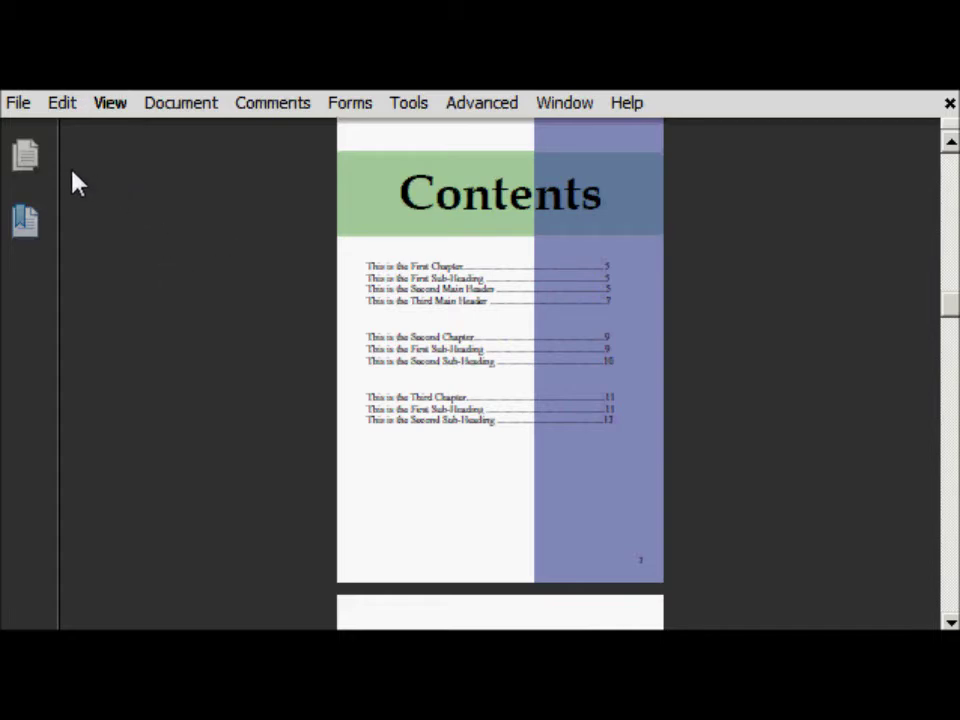
click(27, 156)
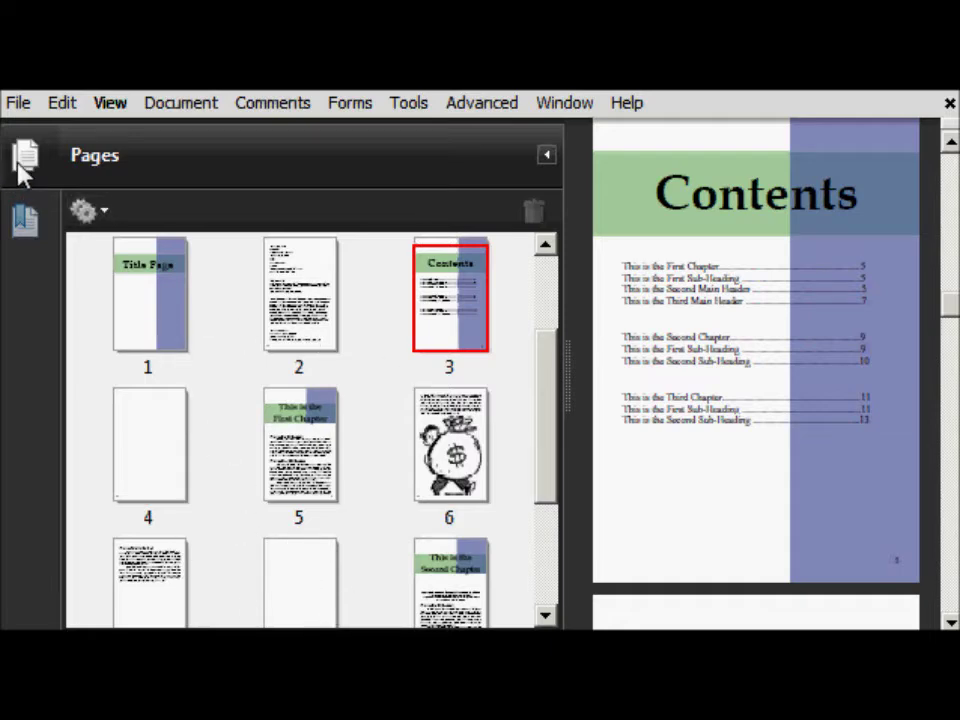
click(21, 166)
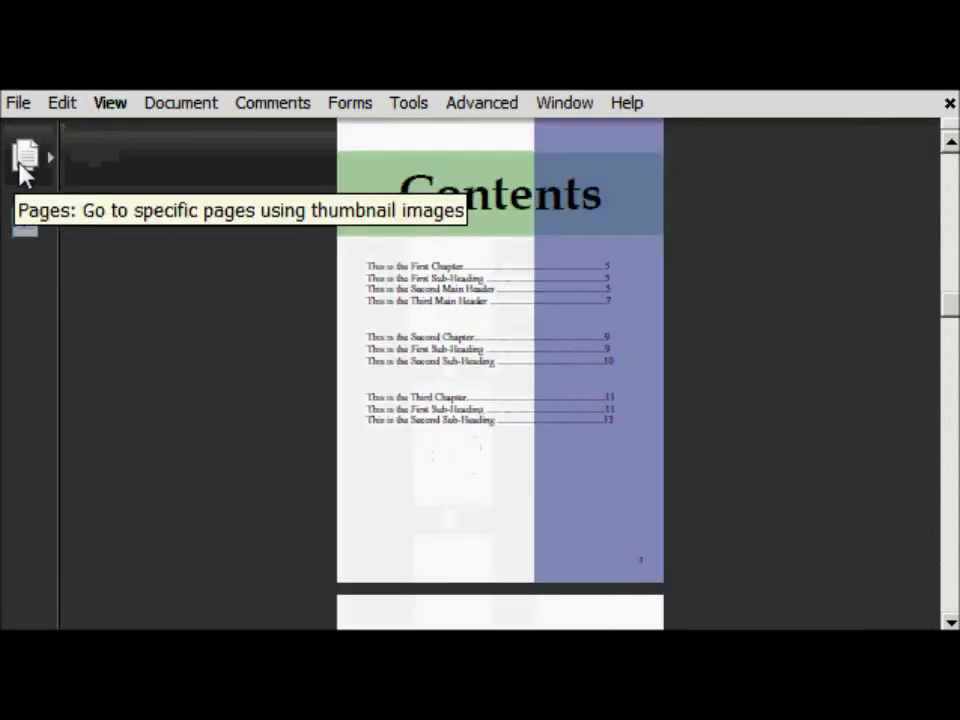
click(111, 103)
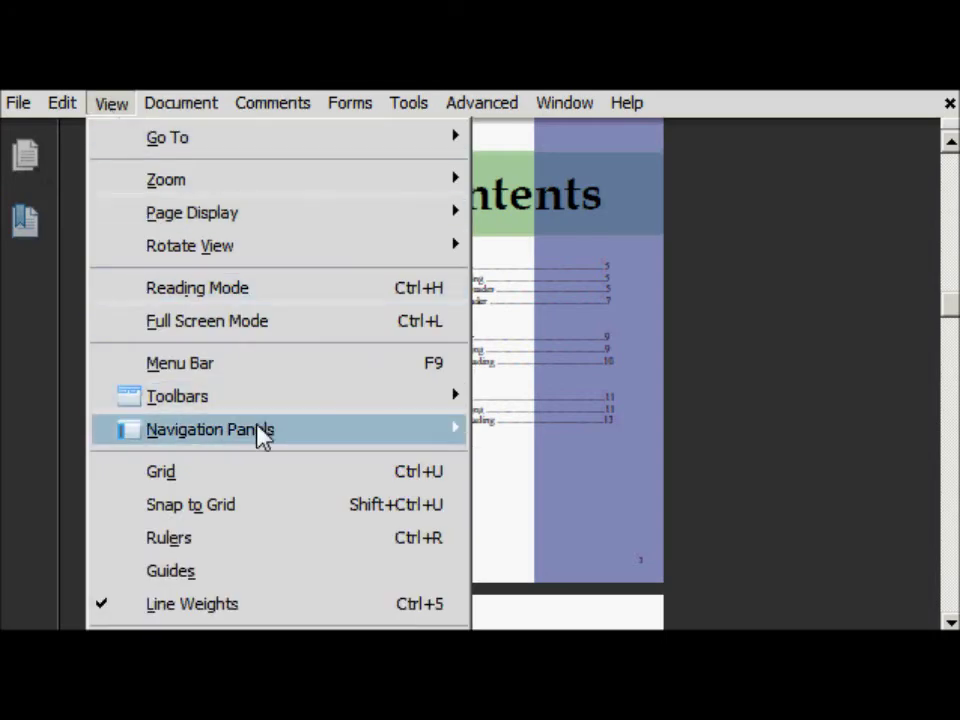
mouse_move(258, 428)
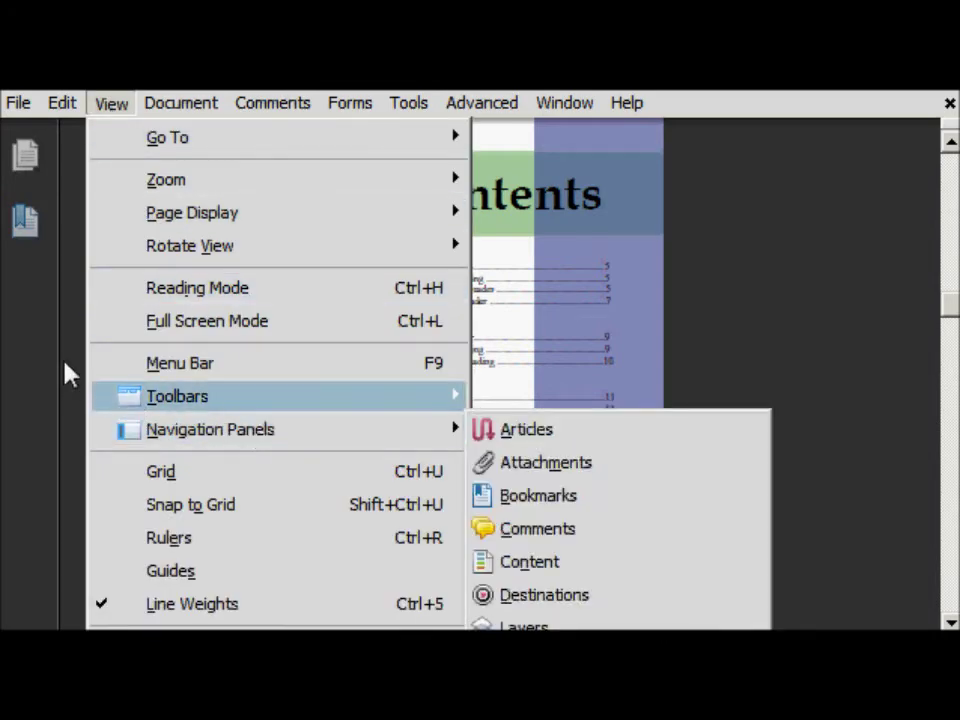
click(44, 242)
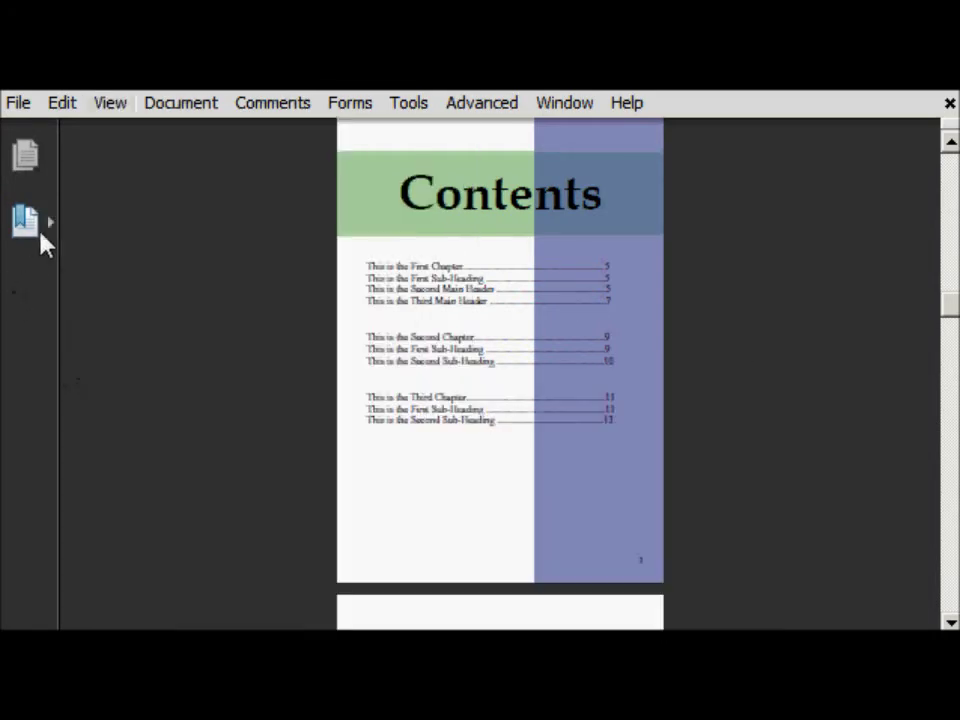
click(26, 157)
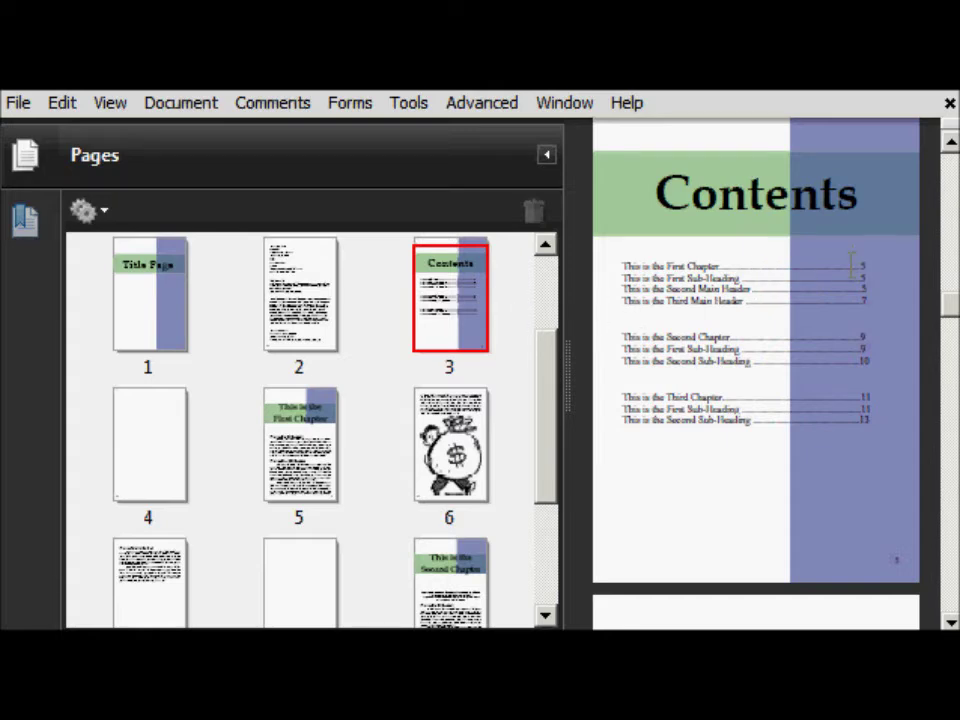
- Create a link on the whole "This is the First Chapter" contents line, with the action of going to a page view
drag(862, 258, 623, 270)
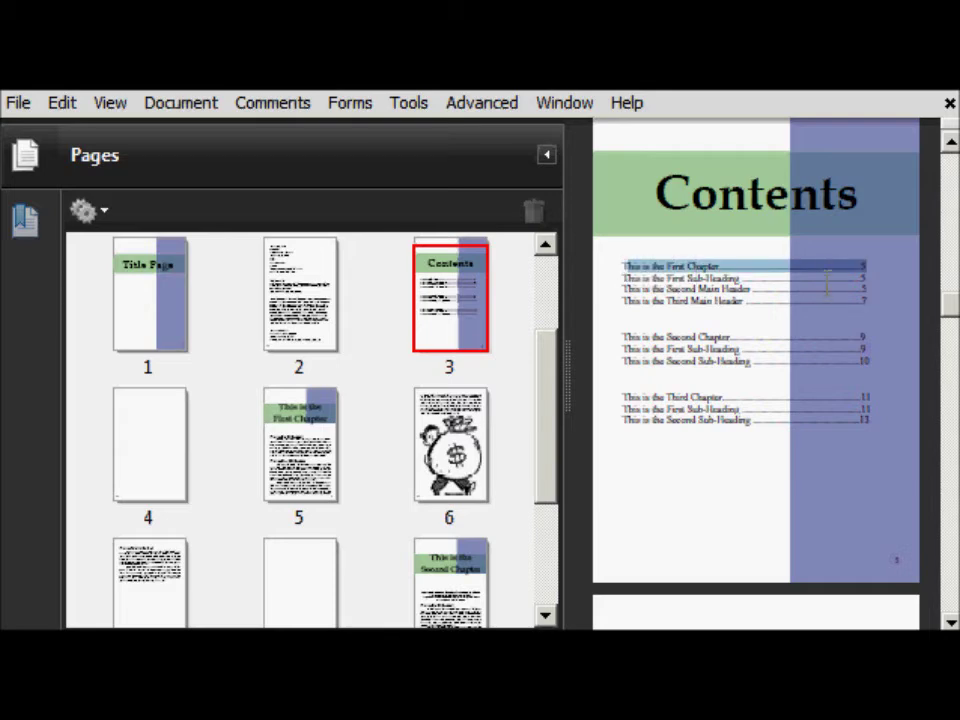
drag(949, 315, 950, 322)
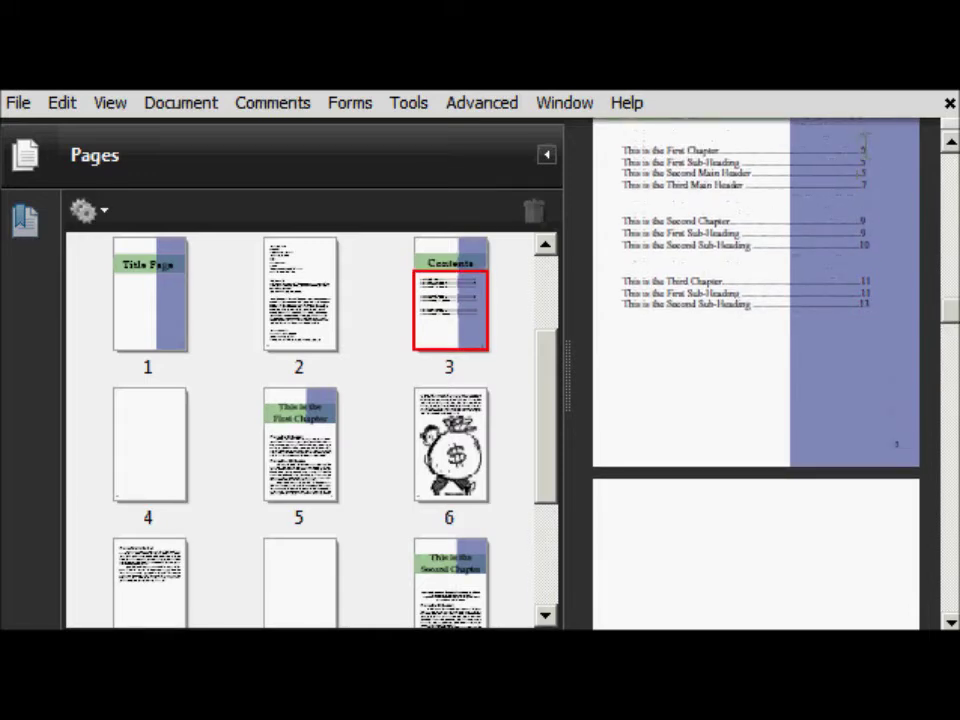
drag(647, 118, 621, 146)
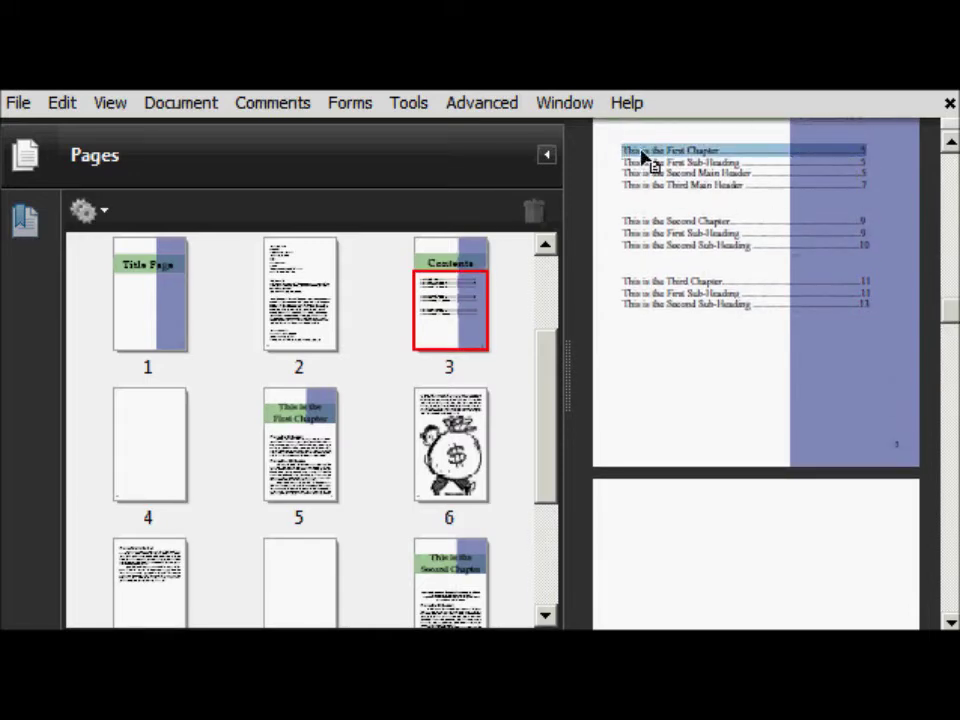
right_click(640, 152)
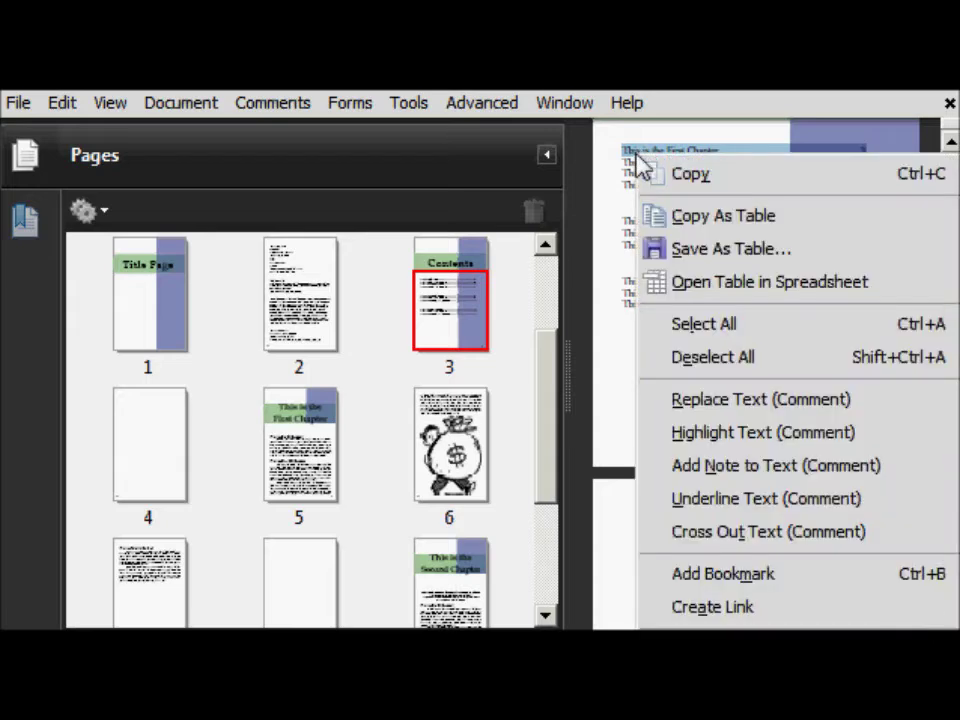
click(731, 616)
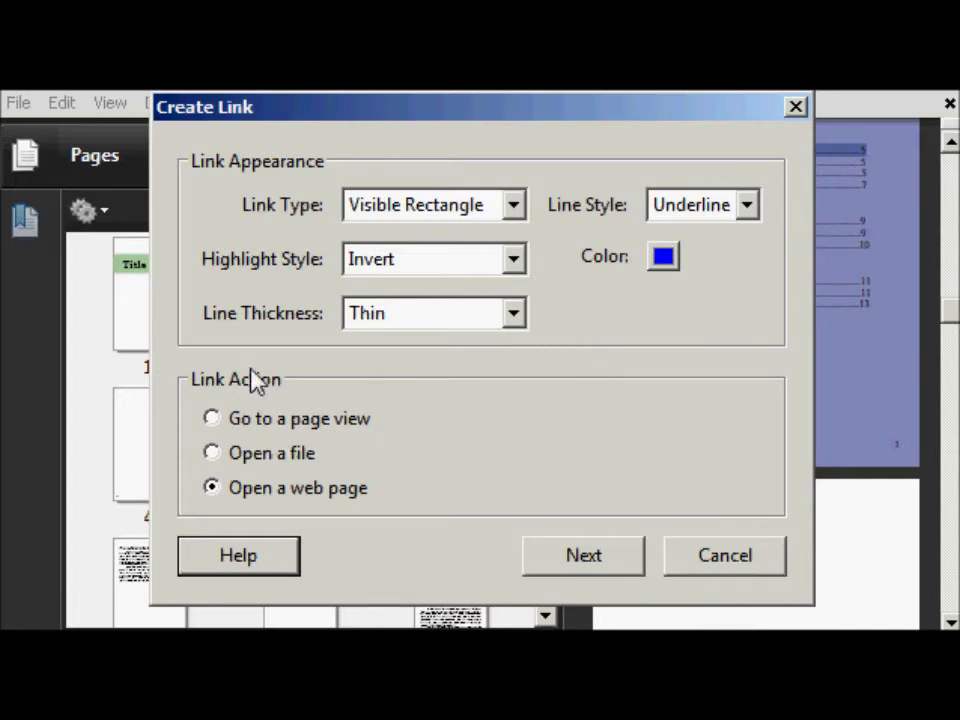
click(212, 419)
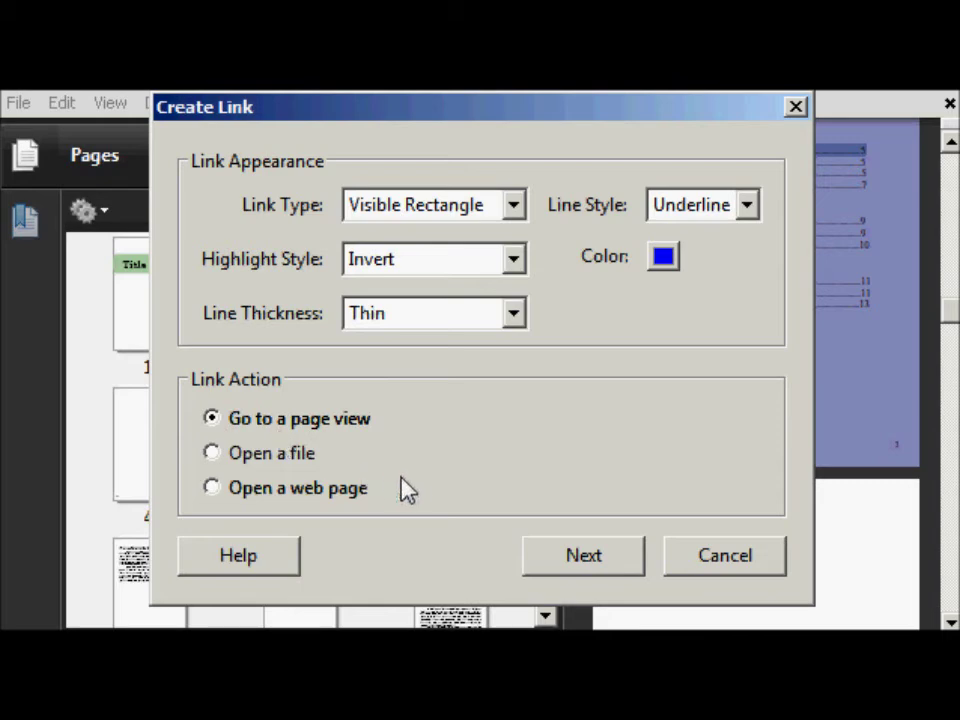
click(570, 563)
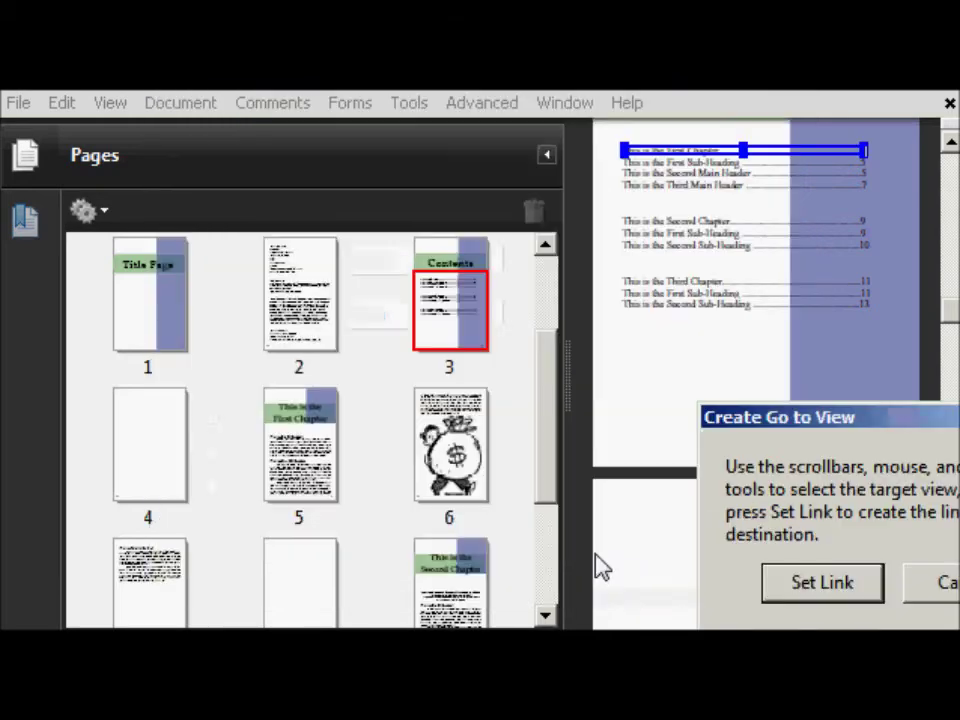
- Set page 5 as the link's destination and test the link, ending back on the Contents page
drag(872, 428, 776, 400)
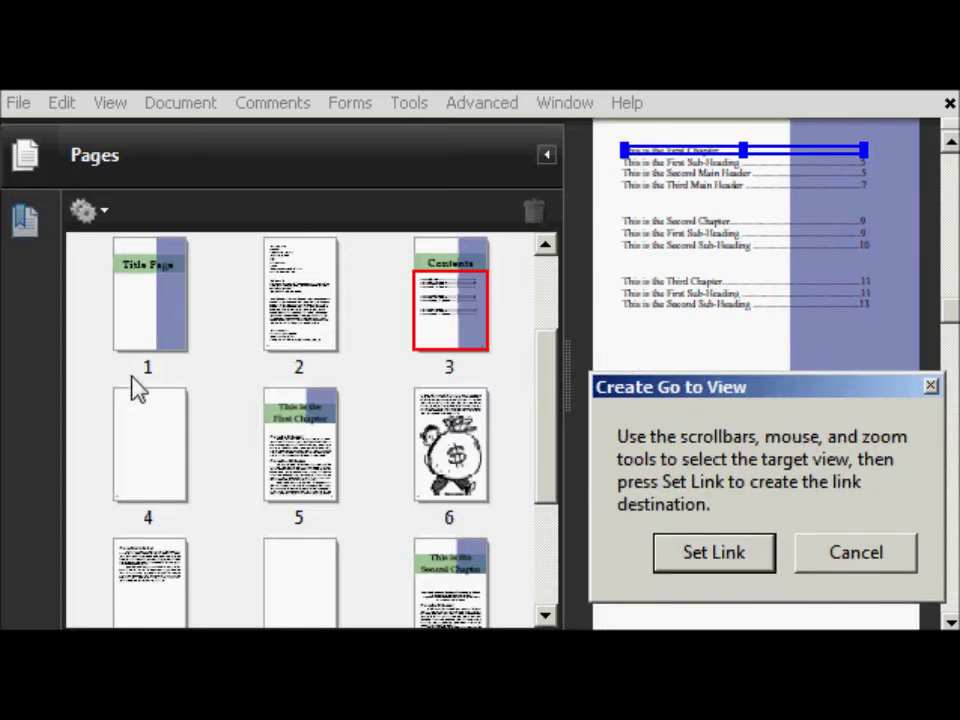
click(294, 450)
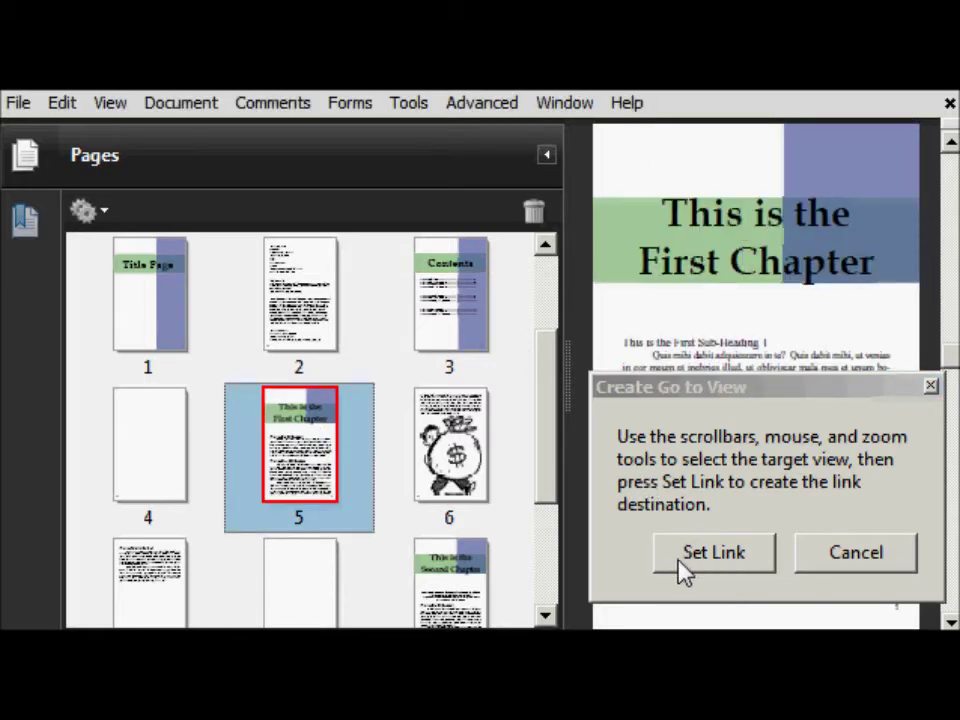
click(706, 561)
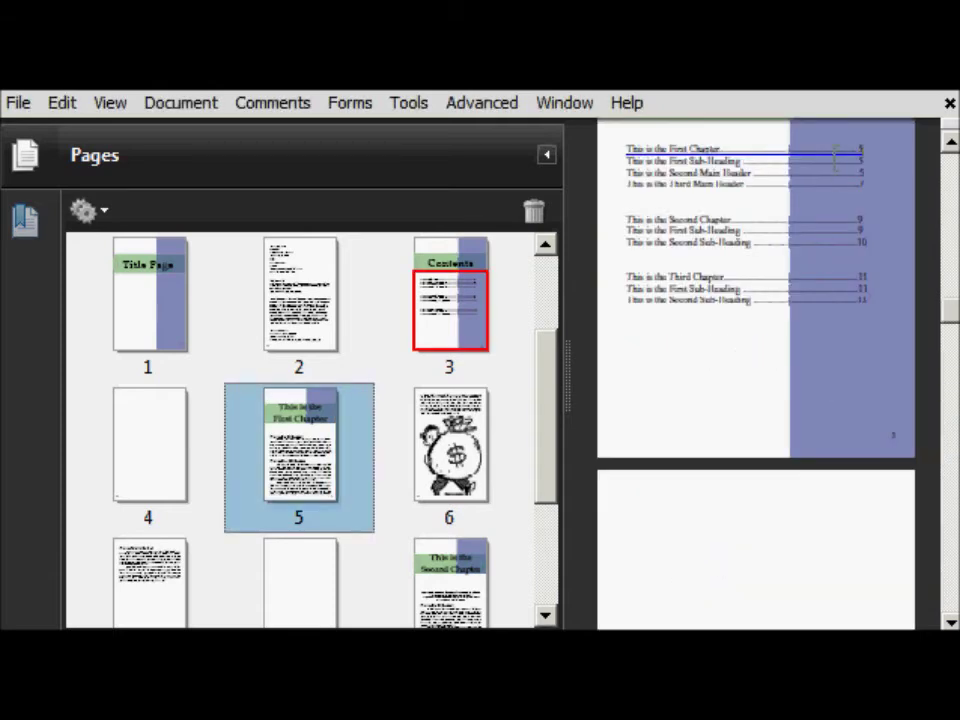
click(795, 153)
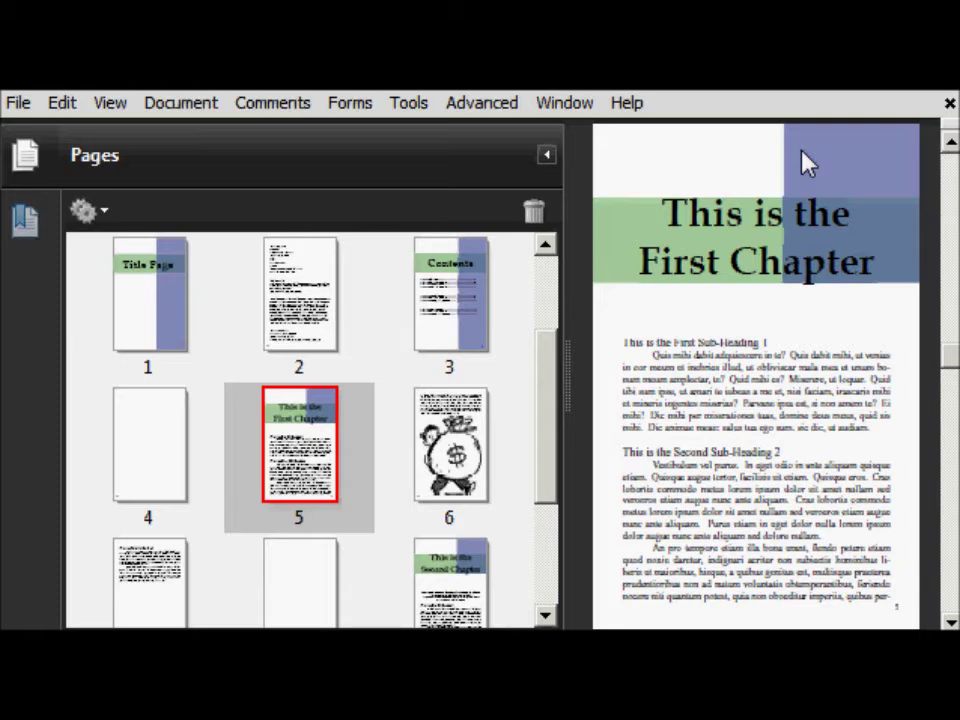
click(431, 317)
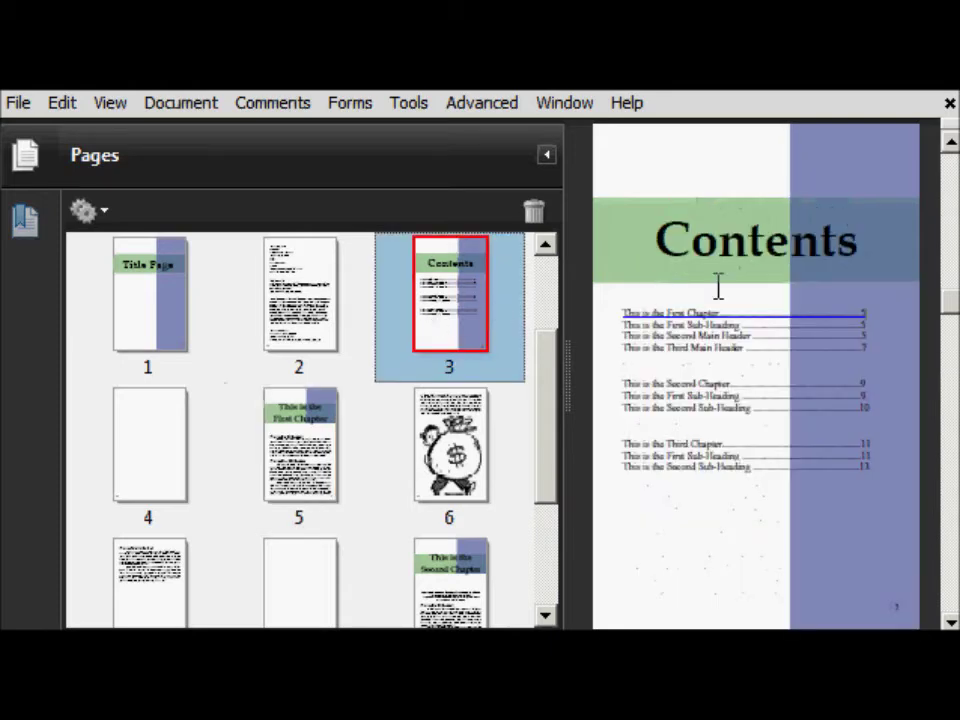
- Create a link on the whole "This is the Second Chapter" contents line, with the action of going to a page view
mouse_move(622, 395)
mouse_down()
mouse_move(800, 393)
mouse_move(625, 383)
mouse_up()
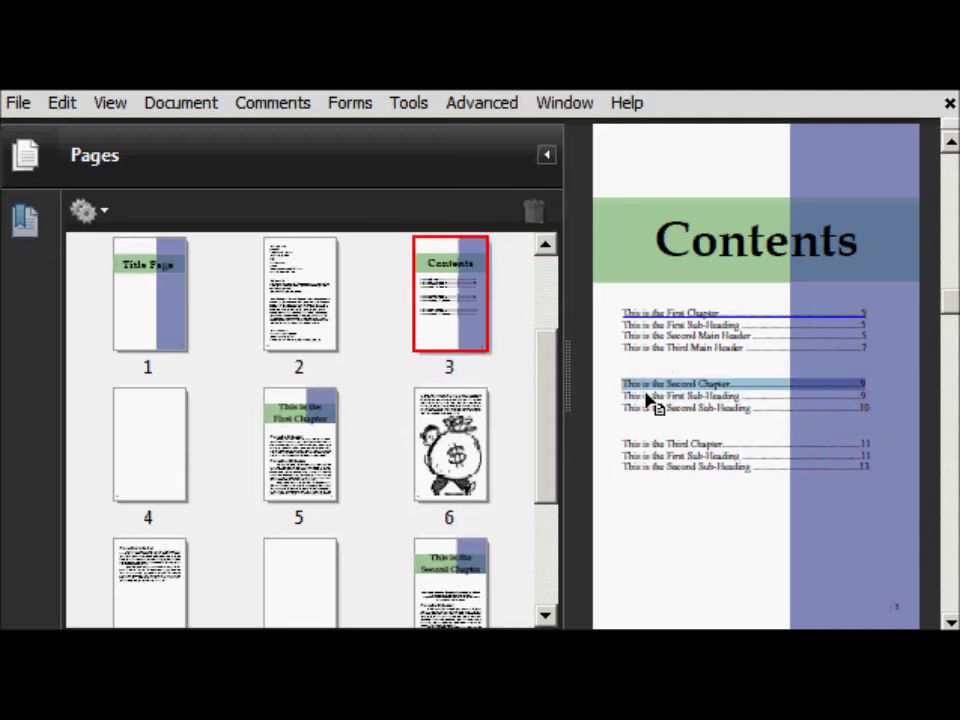
scroll(651, 399, down, 3)
drag(947, 323, 945, 327)
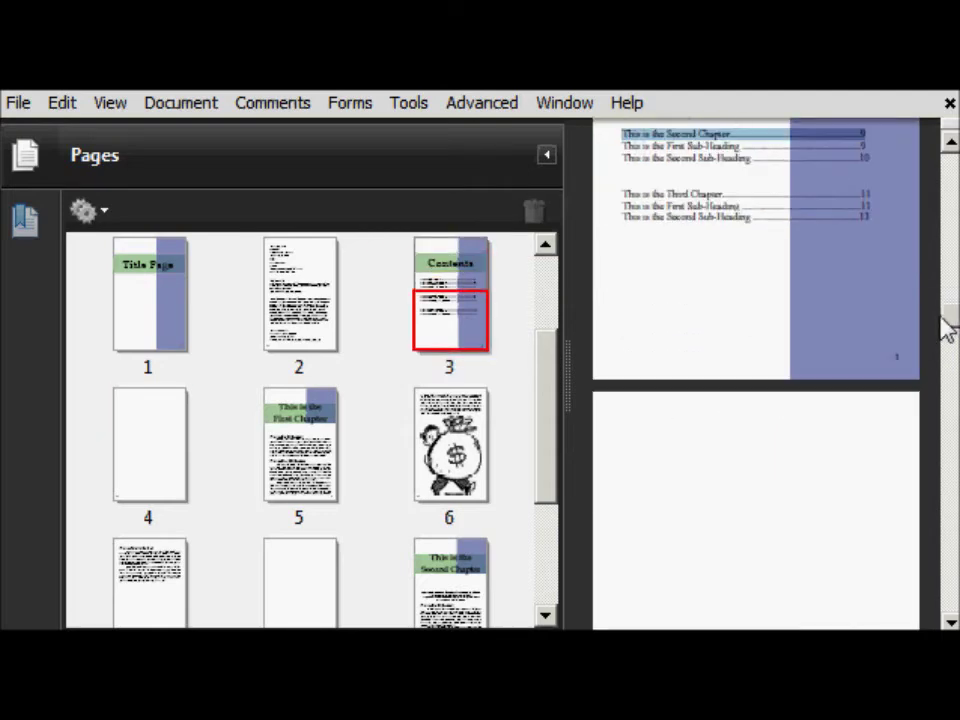
right_click(710, 137)
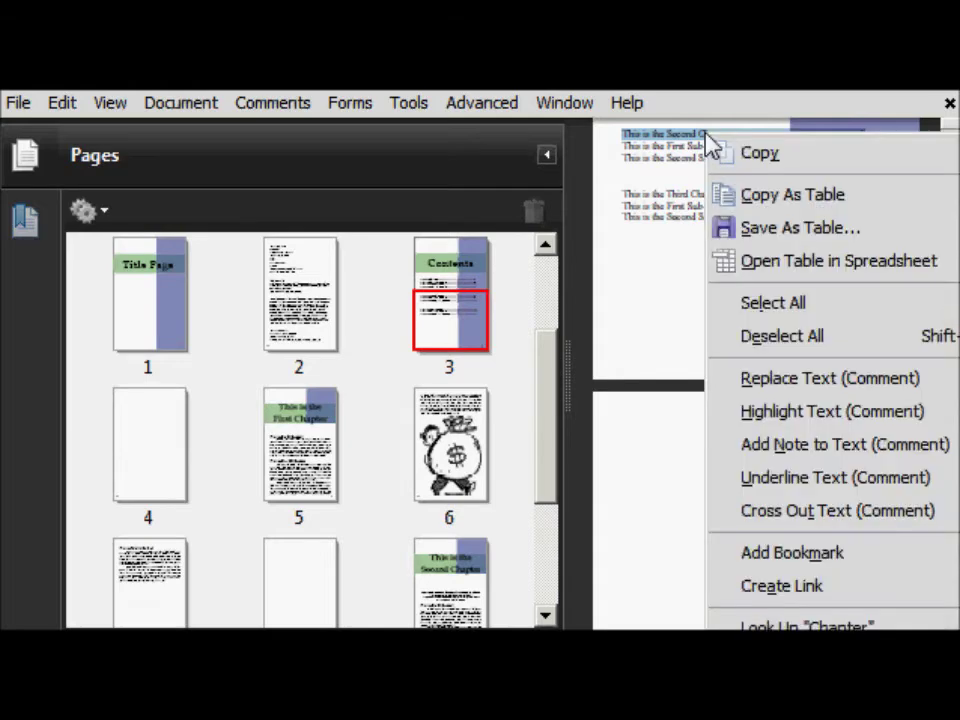
click(750, 586)
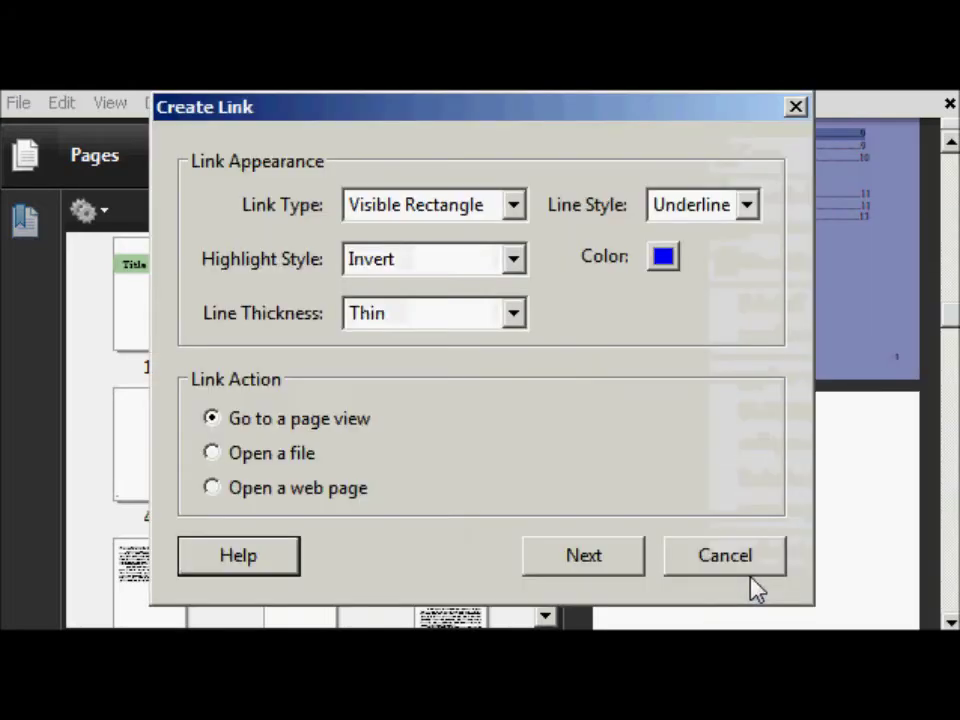
click(580, 558)
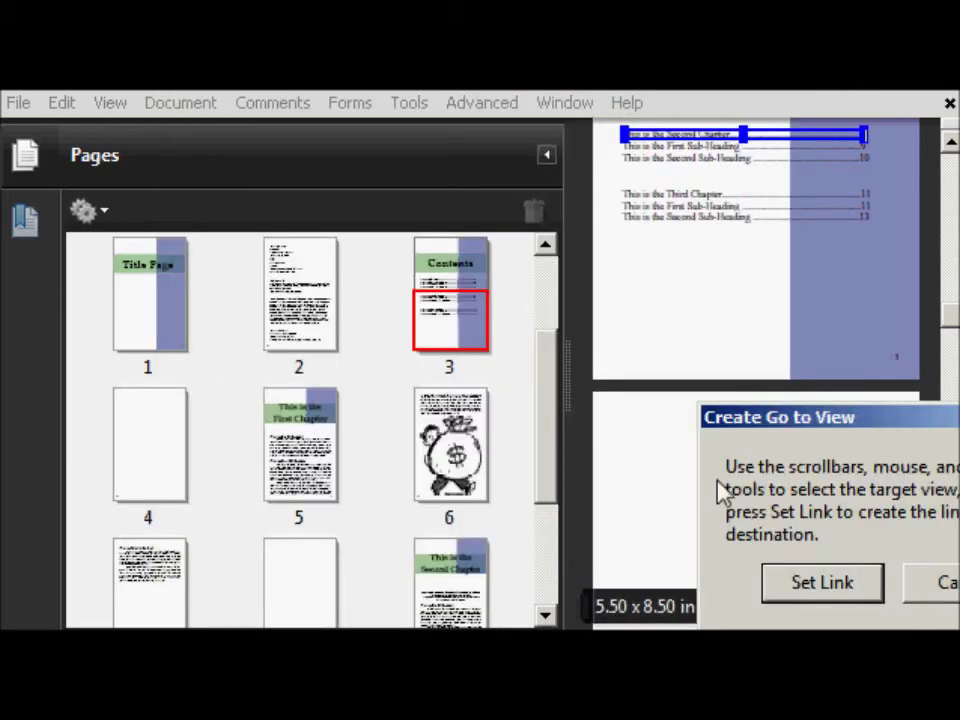
- Set page 9 as the destination of the Second Chapter link on the Contents page
drag(812, 424, 707, 399)
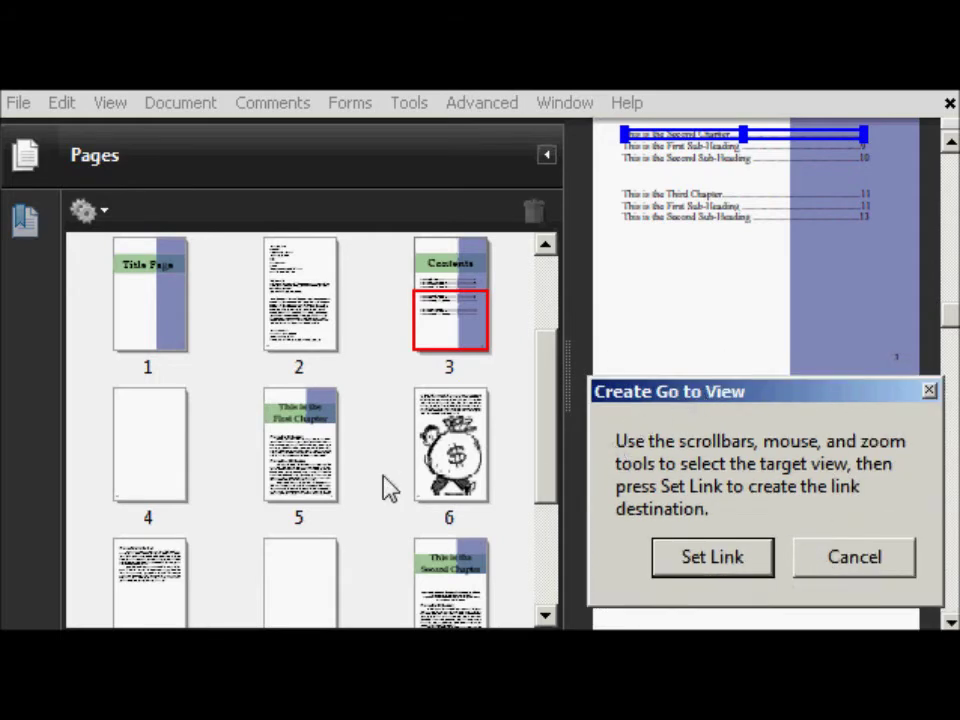
drag(546, 418, 489, 476)
click(475, 497)
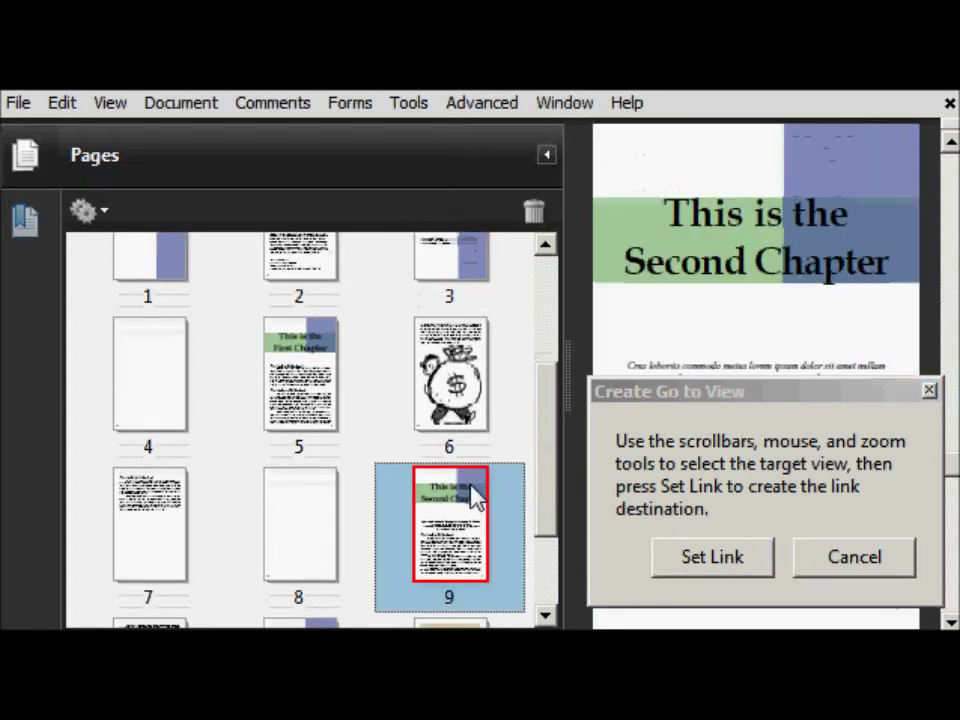
click(726, 563)
scroll(737, 553, up, 3)
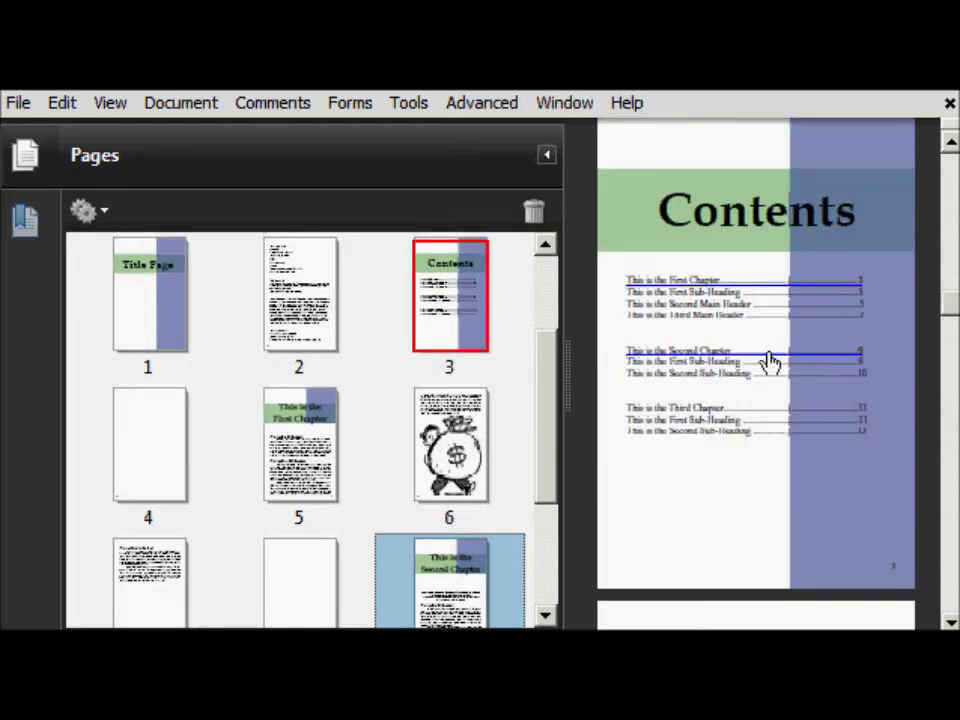
- Test the First and Second Chapter links from the Contents page, ending on the Second Chapter page
click(770, 361)
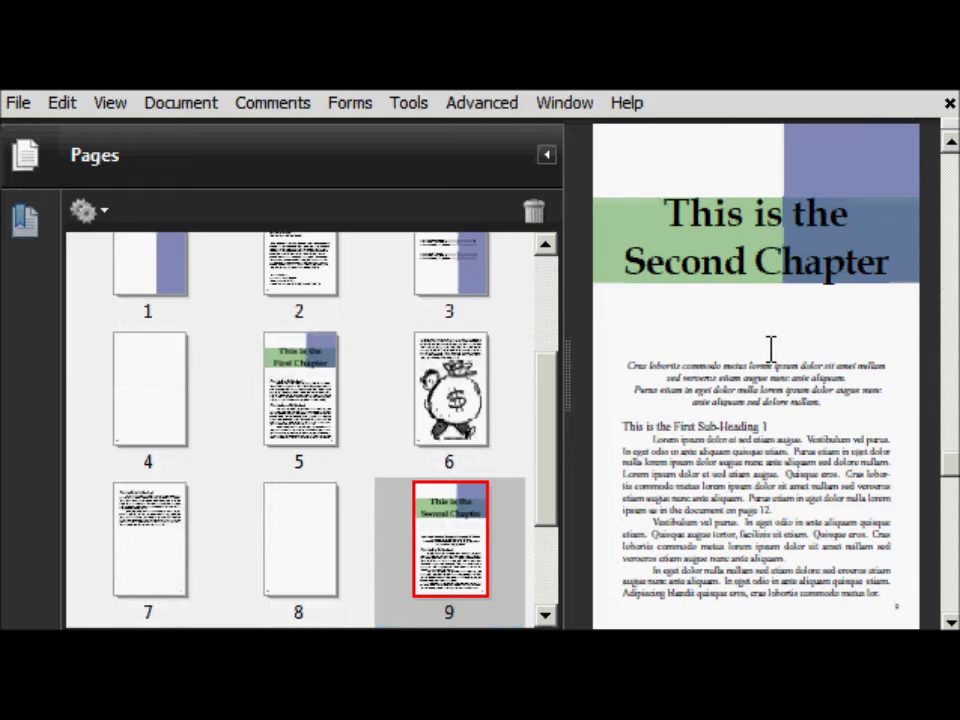
click(290, 300)
scroll(700, 320, down, 10)
click(700, 330)
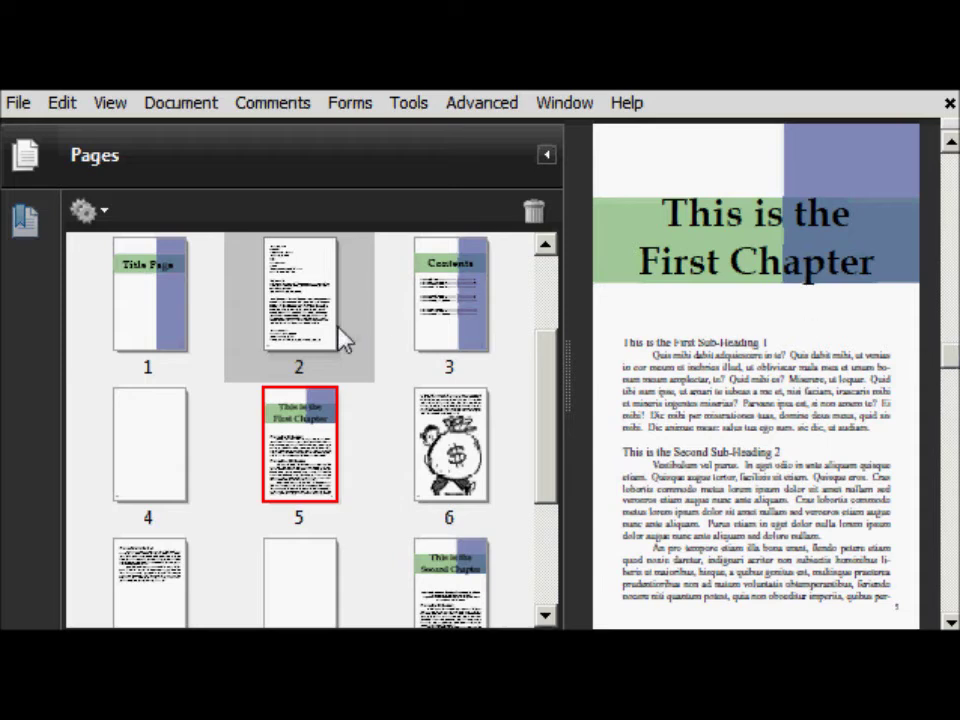
click(469, 273)
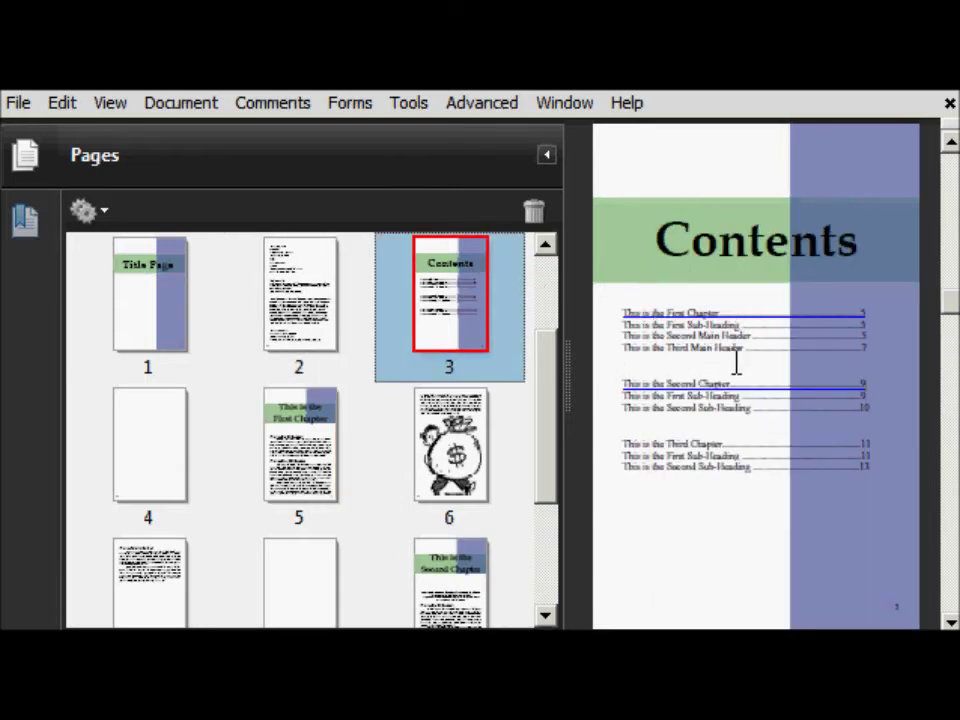
click(736, 396)
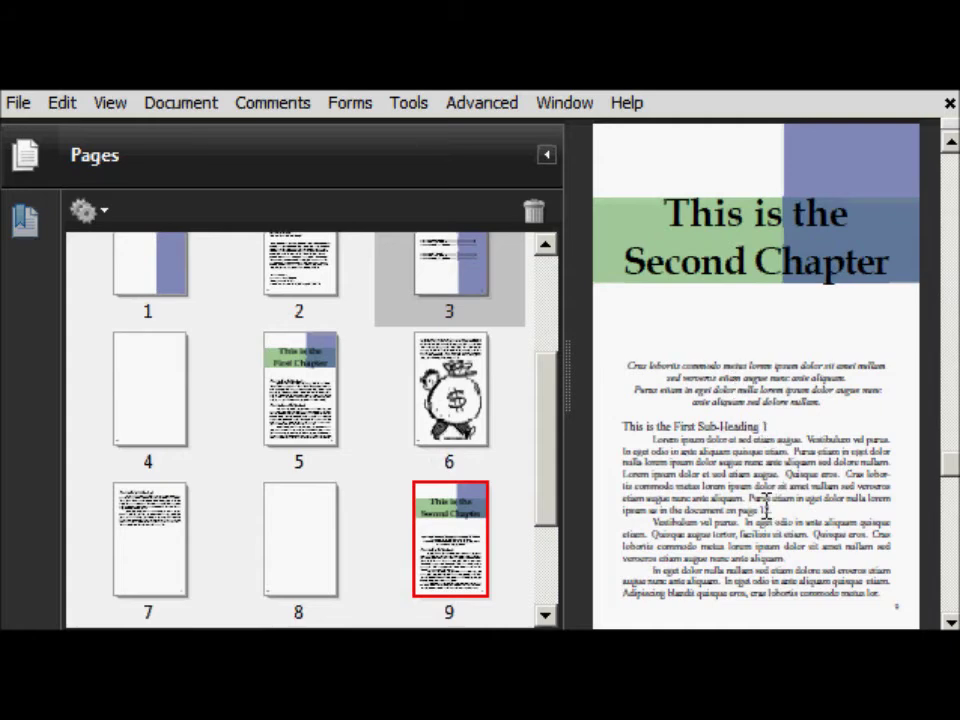
- Create a link on the "page 12" reference in the Second Chapter text, with the action of going to a page view
drag(738, 510, 778, 512)
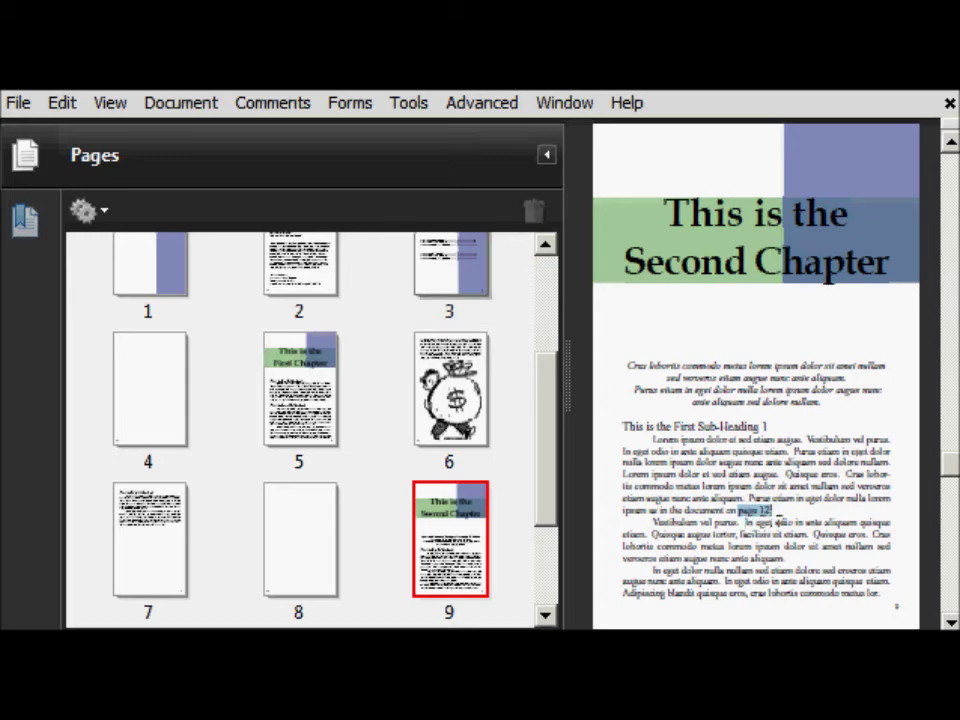
drag(943, 467, 955, 489)
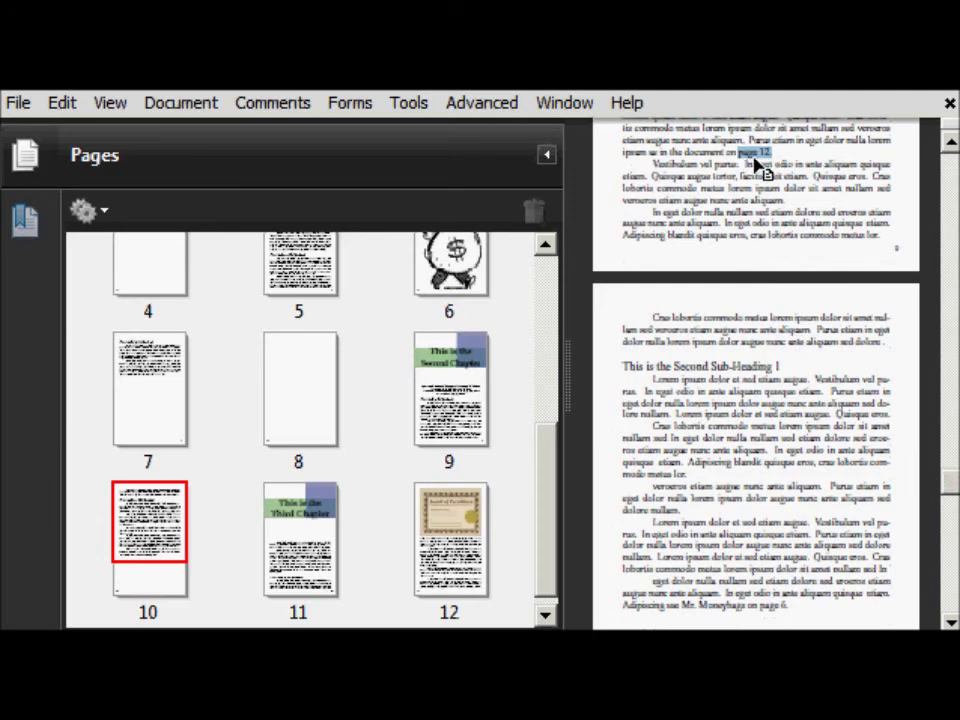
right_click(757, 160)
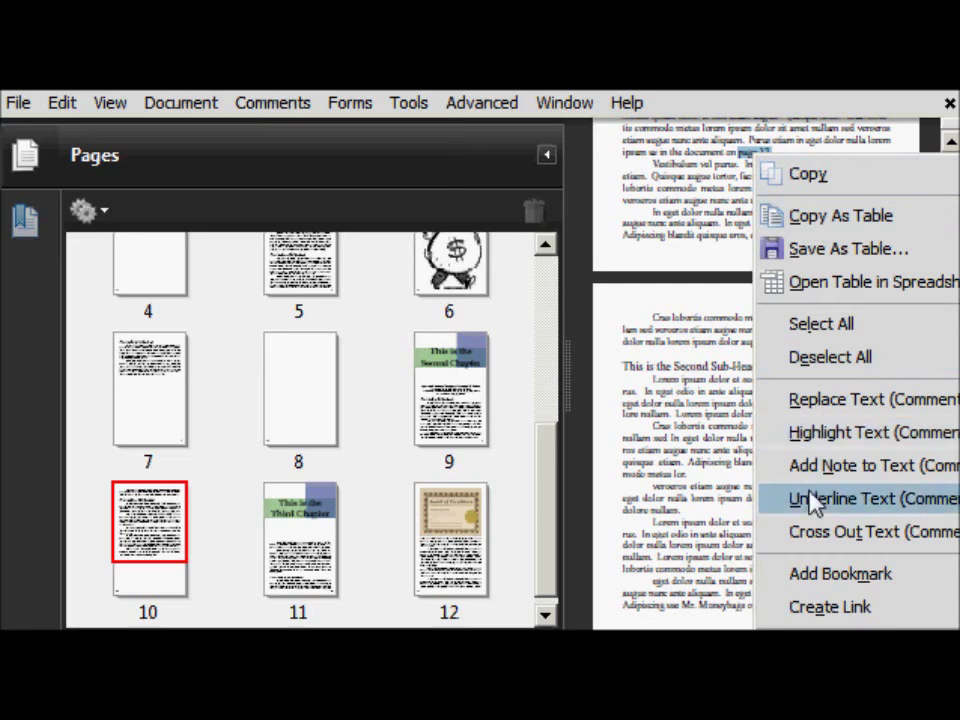
click(812, 607)
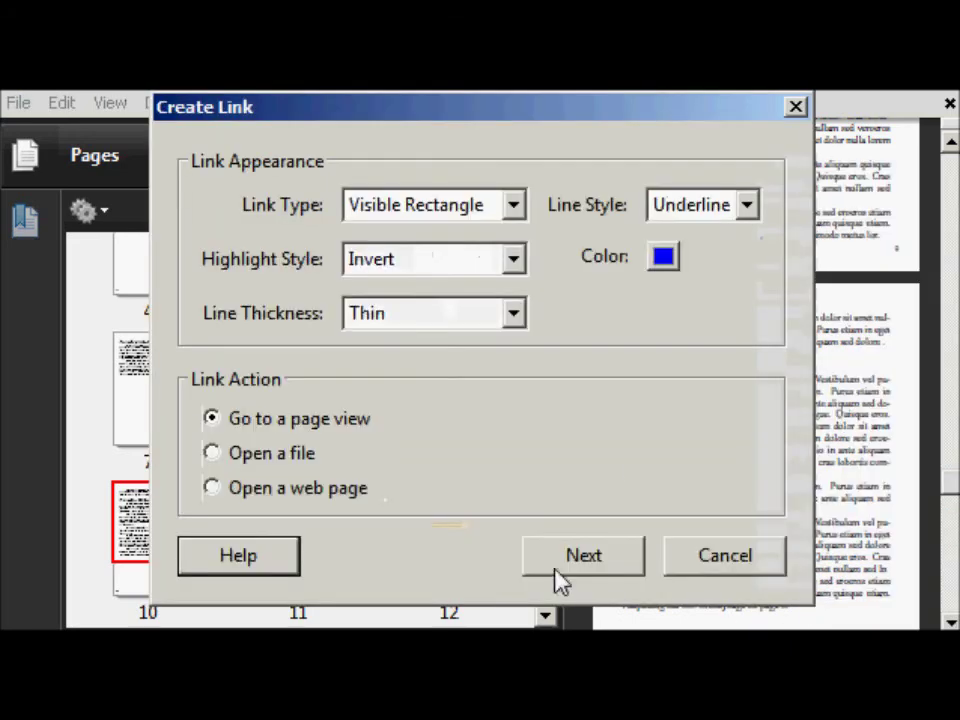
click(622, 560)
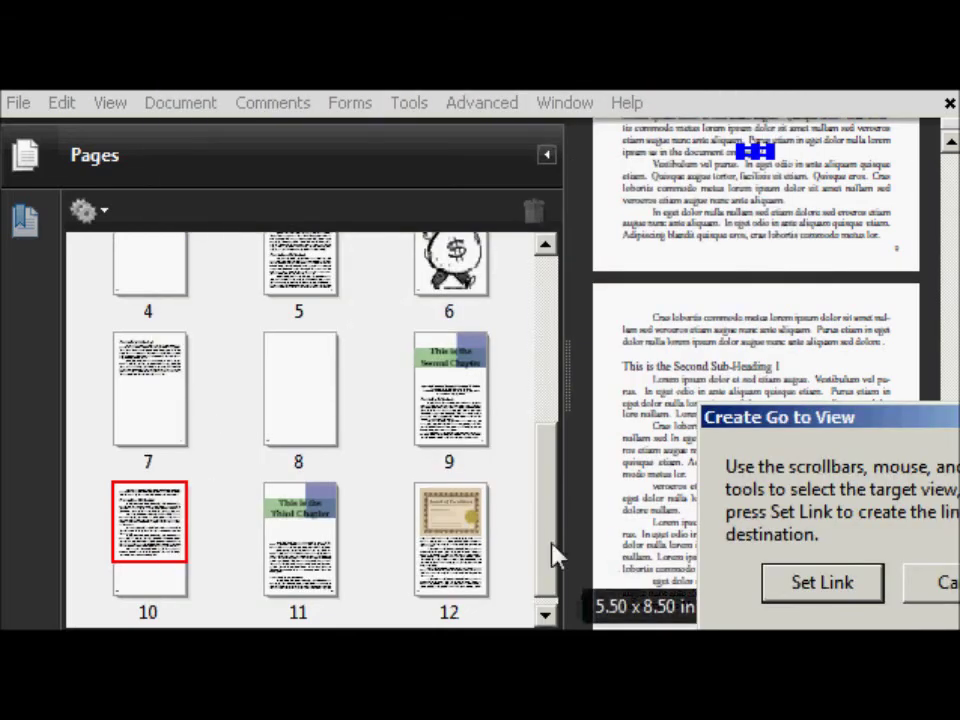
- Set page 12 as the destination of the in-text link and test it, ending back on page 9
drag(868, 426, 748, 415)
click(460, 535)
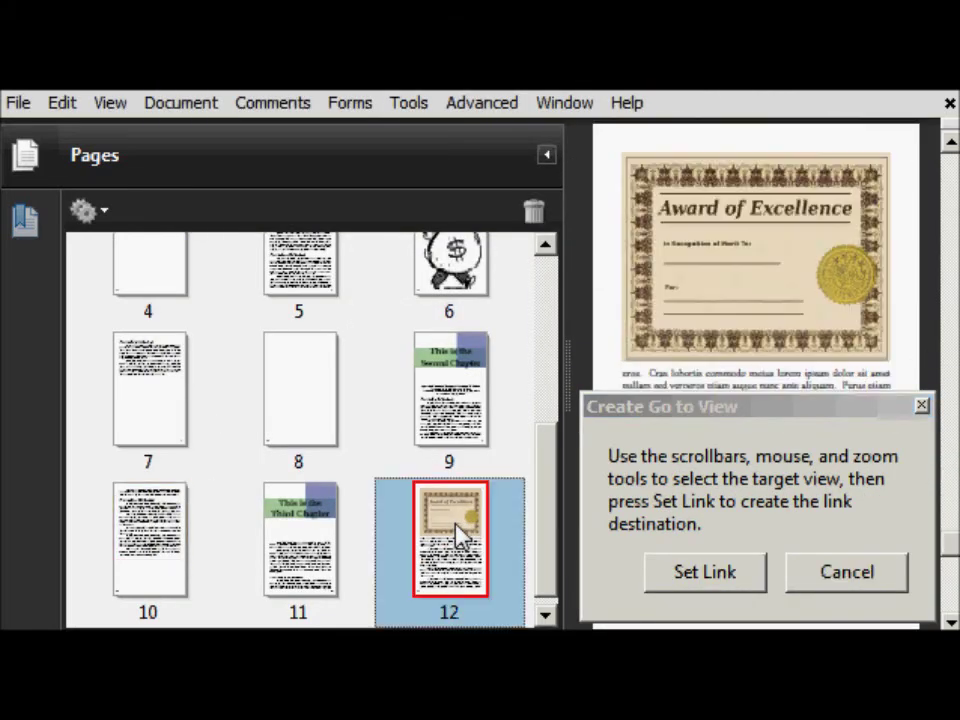
click(705, 574)
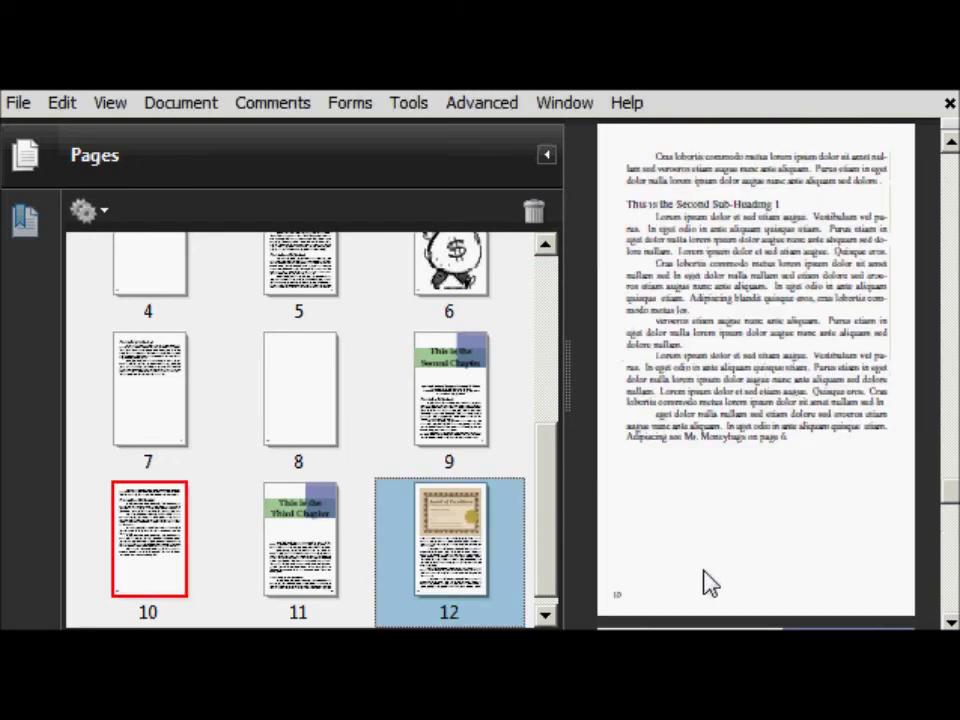
scroll(707, 578, up, 3)
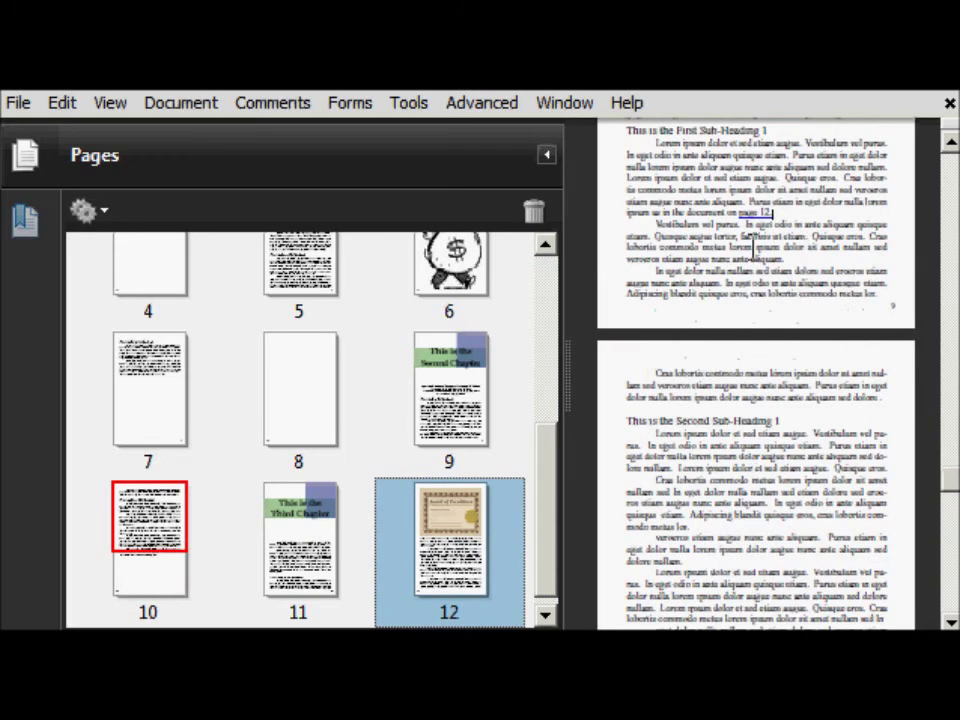
click(760, 220)
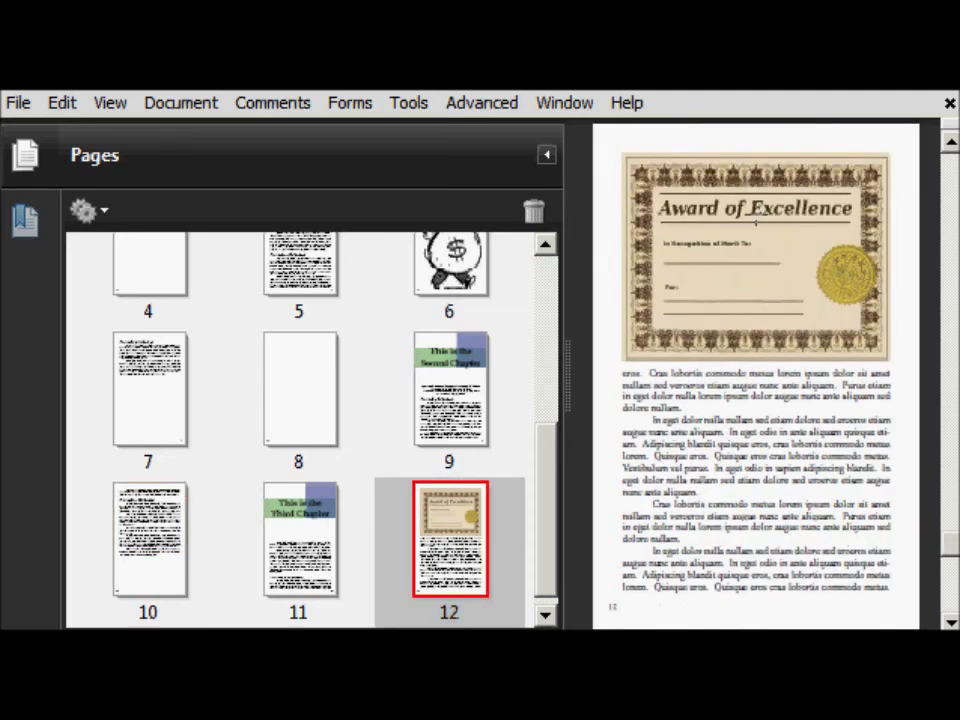
click(452, 440)
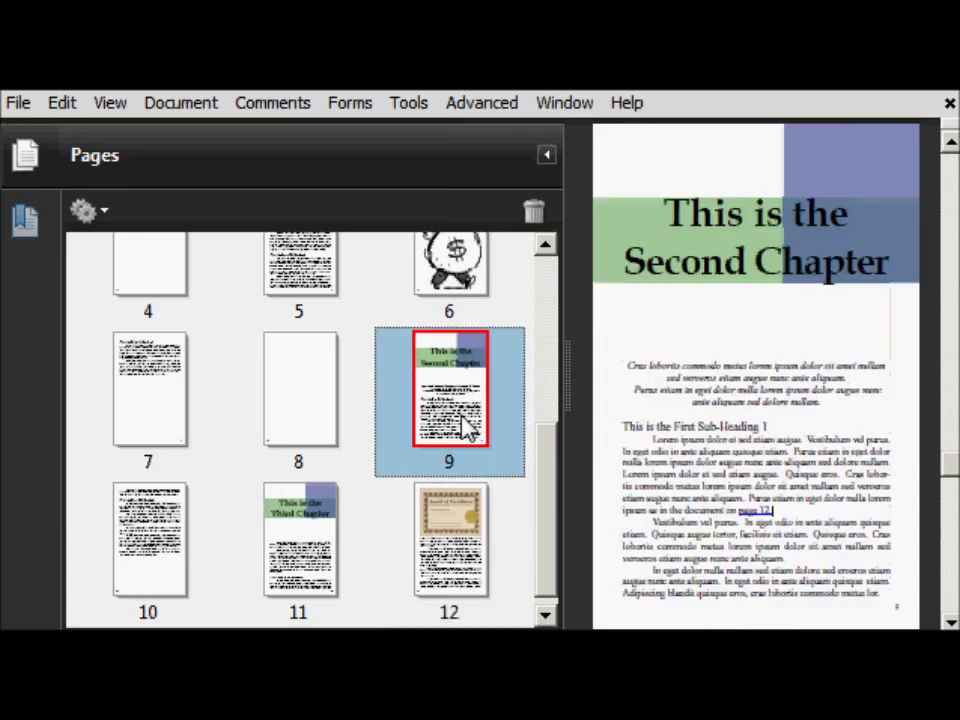
- Create a link on the "page 6" reference in the last text line of page 10, with the action of going to a page view
scroll(757, 478, down, 10)
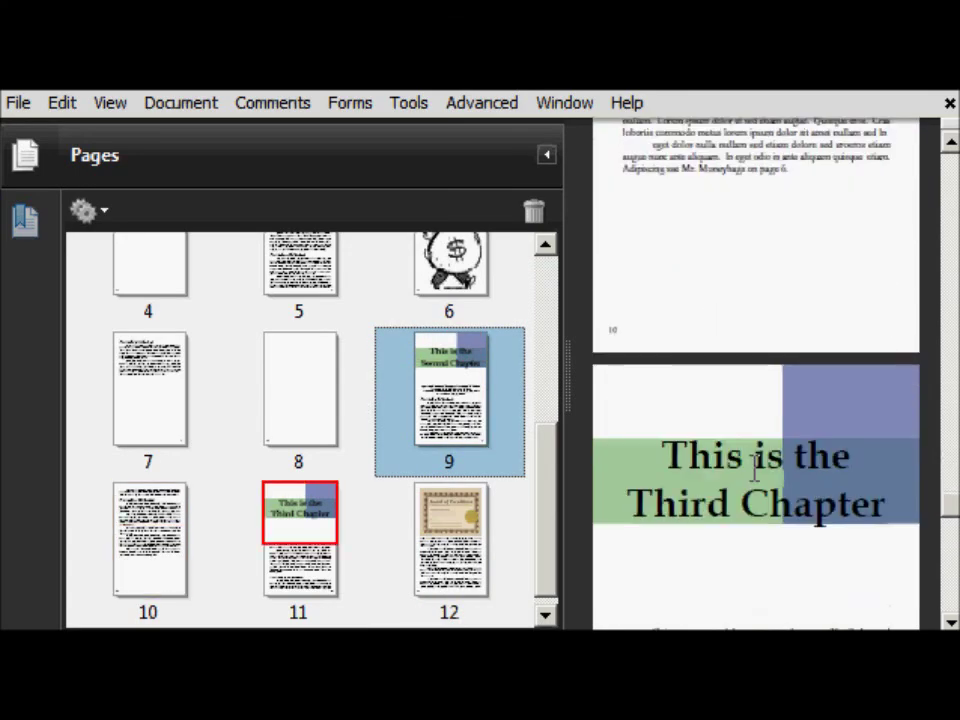
scroll(757, 482, up, 3)
scroll(762, 472, up, 2)
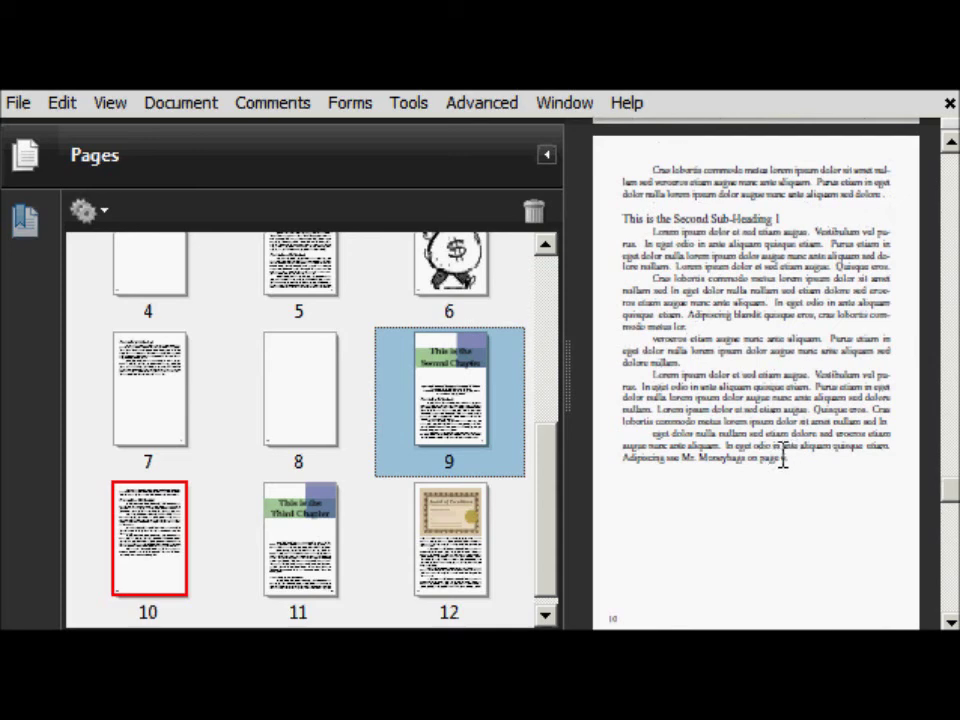
drag(785, 458, 762, 460)
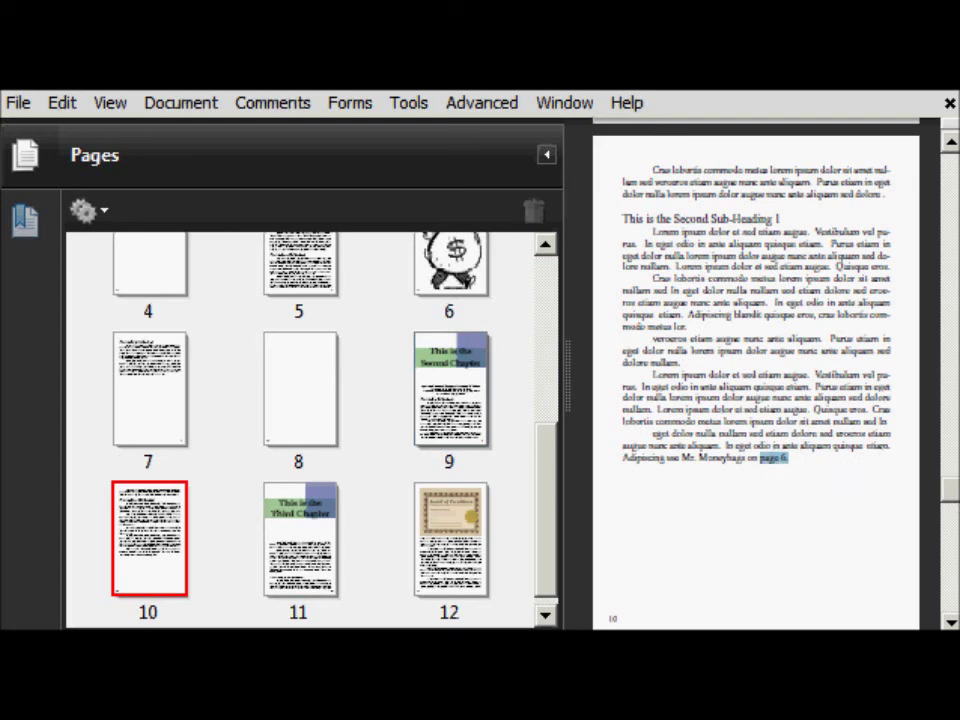
drag(955, 510, 955, 525)
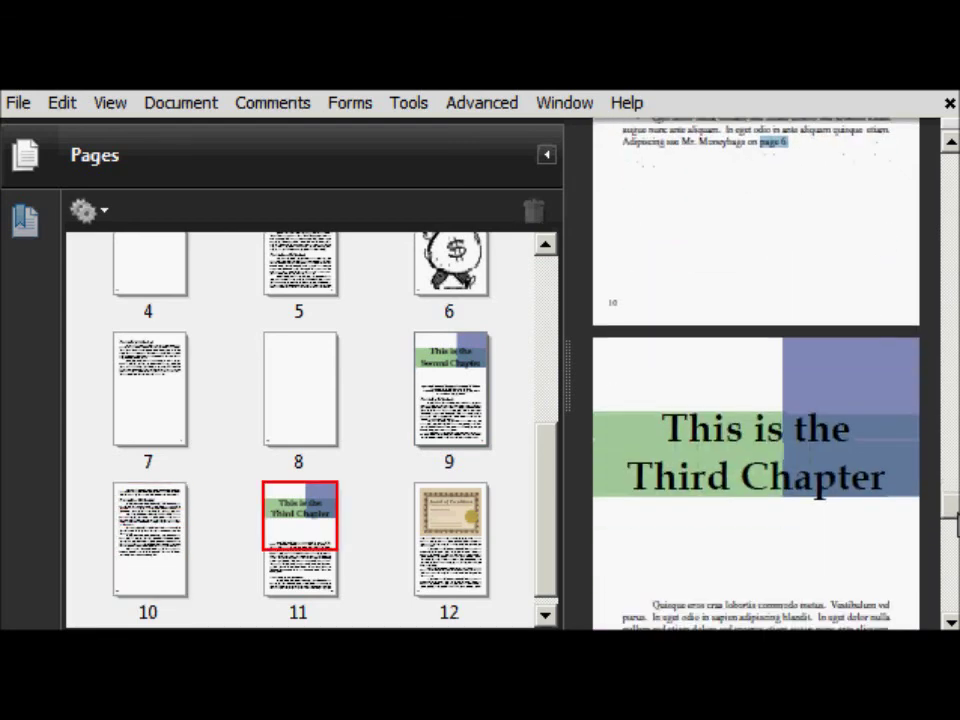
right_click(779, 151)
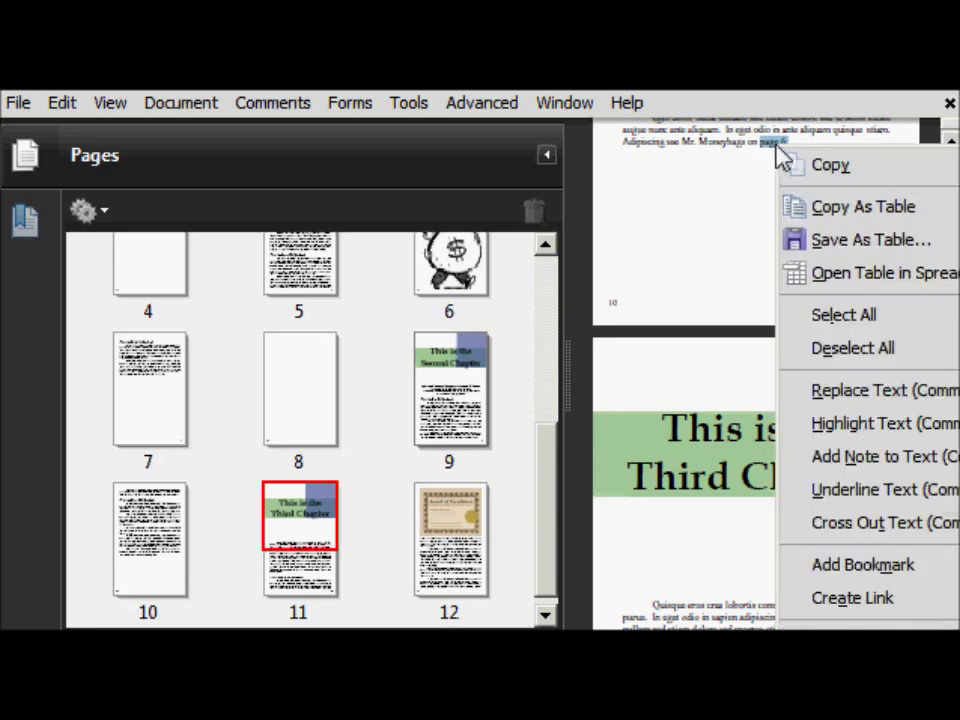
click(852, 598)
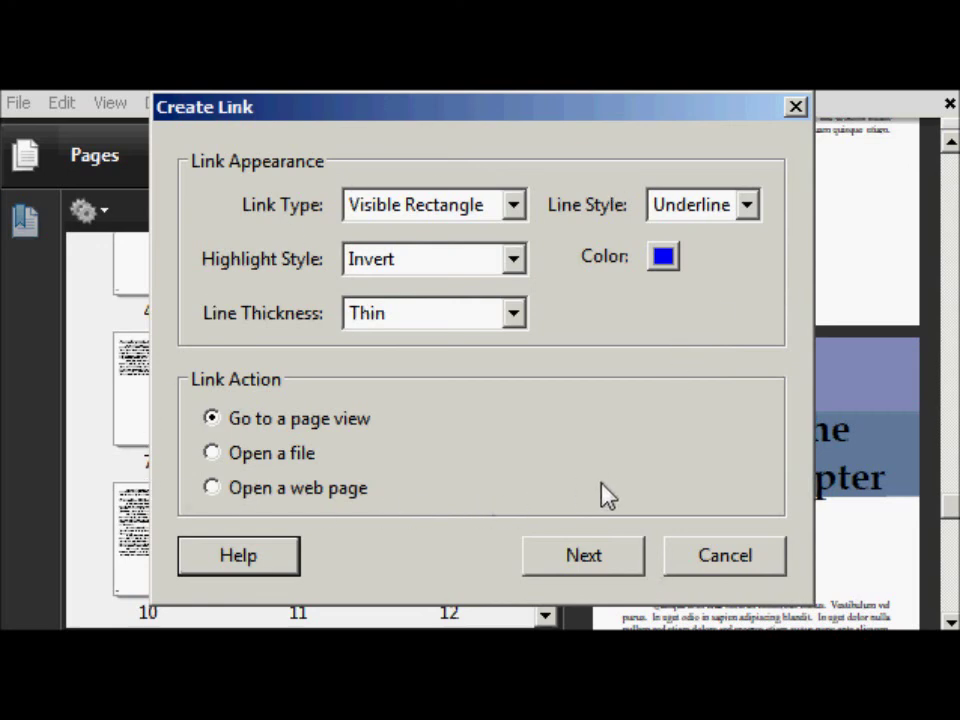
click(598, 562)
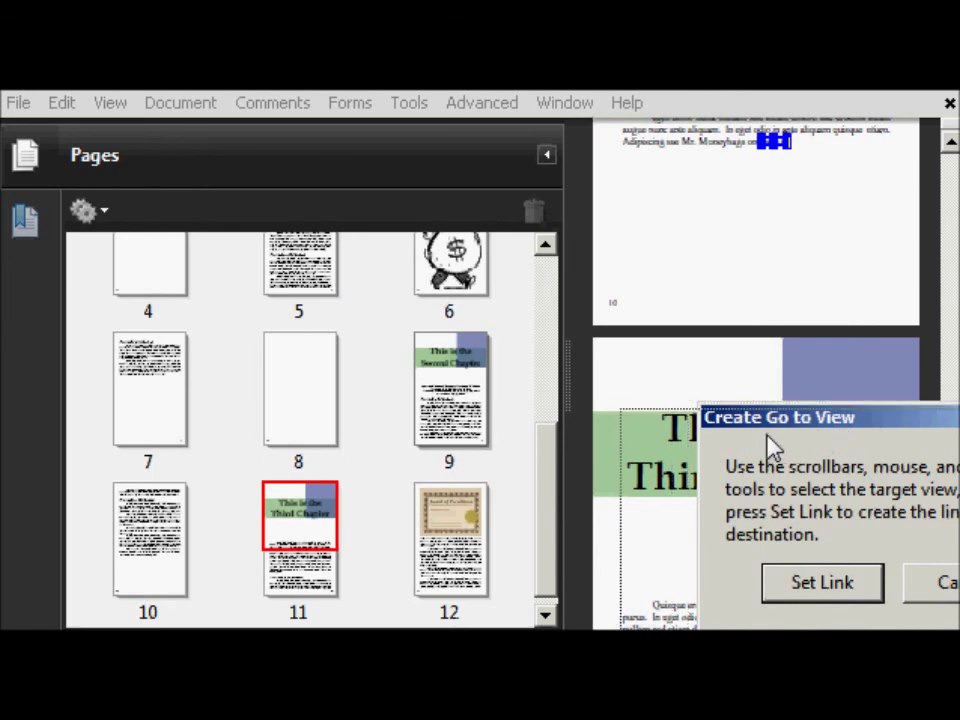
- Set page 6, with the money bag drawing, as the destination of the new link
drag(759, 435, 671, 428)
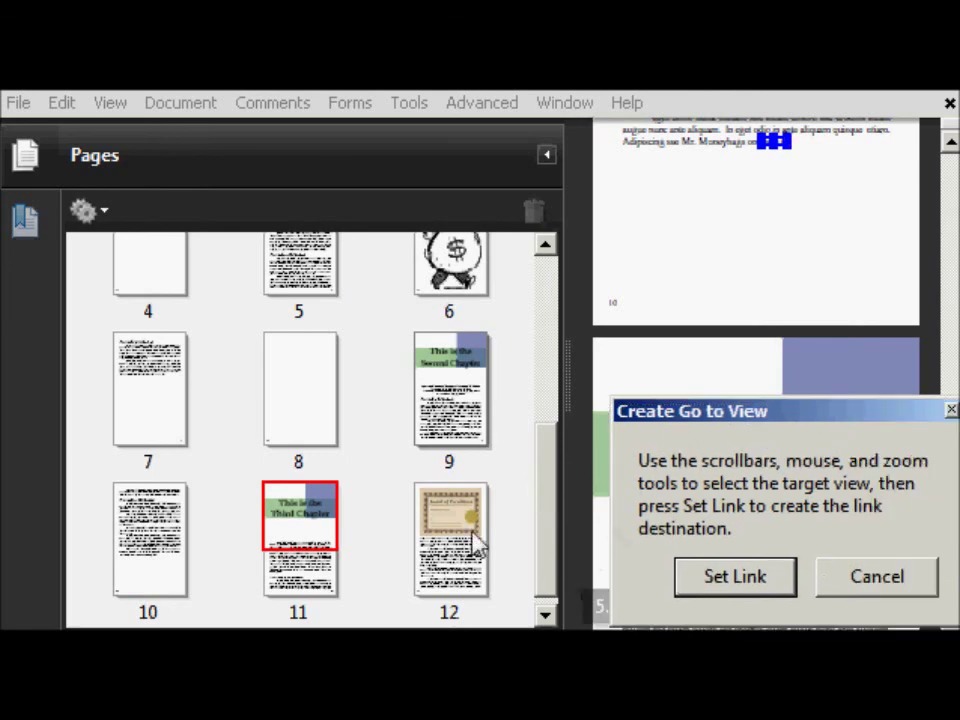
click(452, 287)
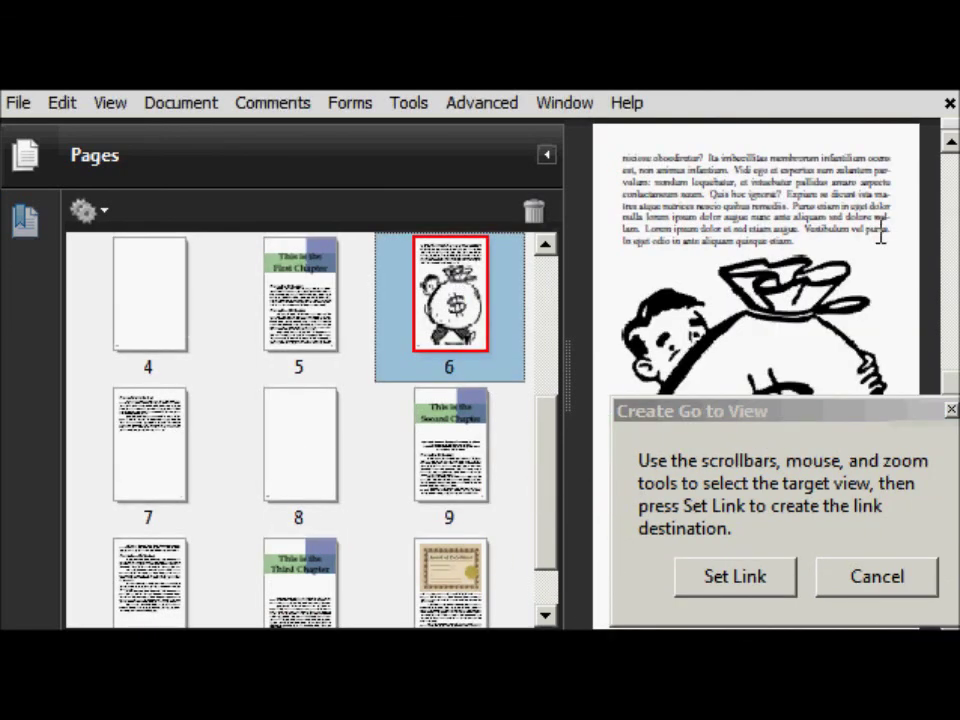
click(747, 578)
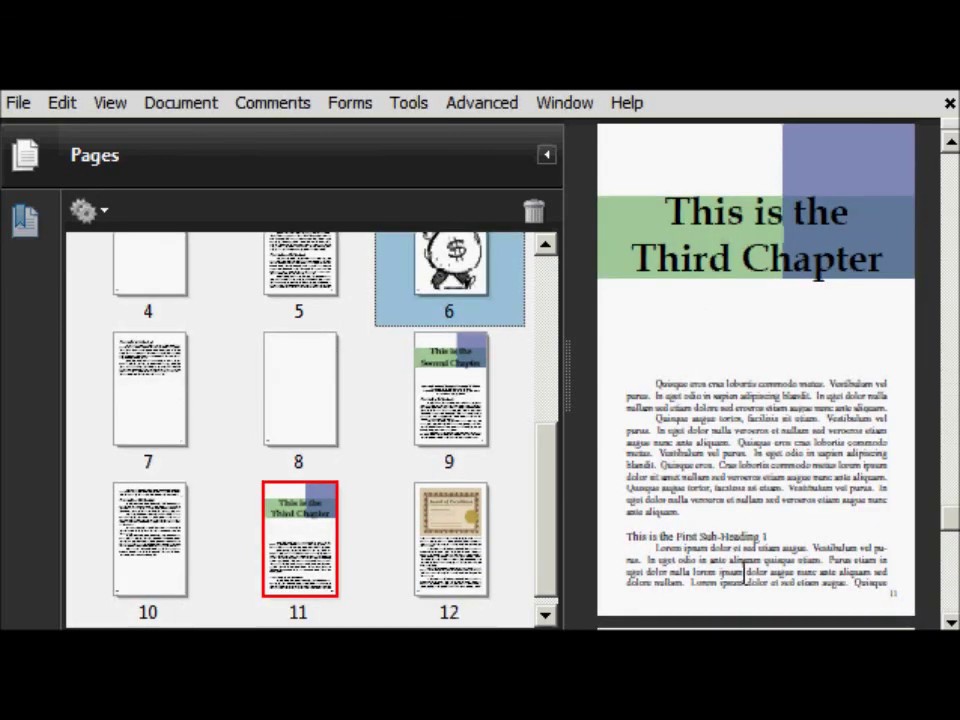
- Test the "page 6" link from page 10 and hide the page thumbnails
scroll(782, 530, up, 8)
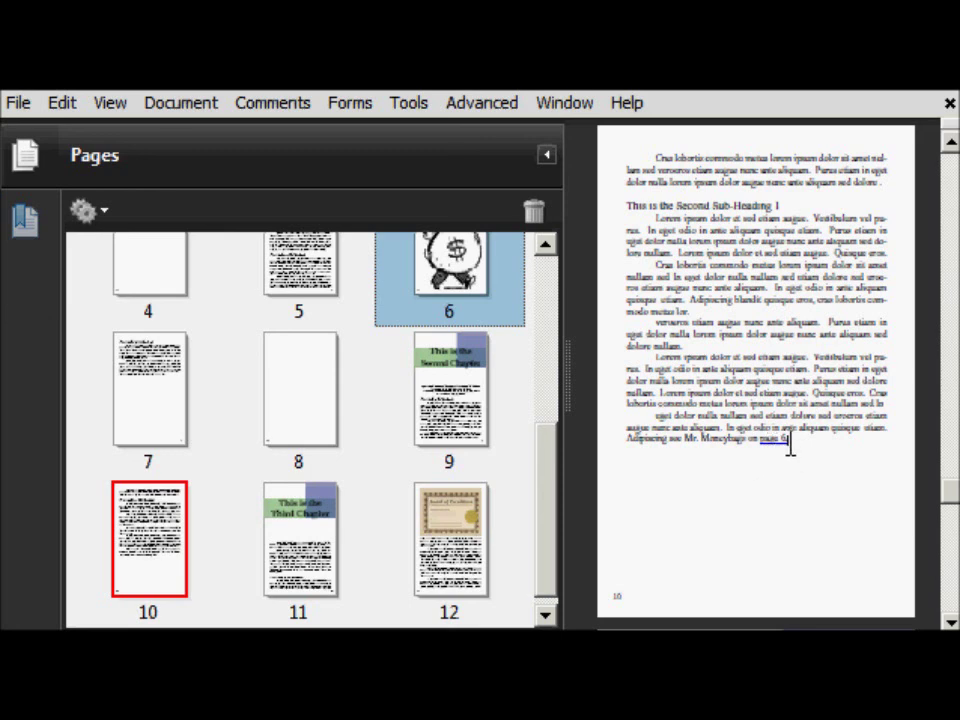
click(772, 447)
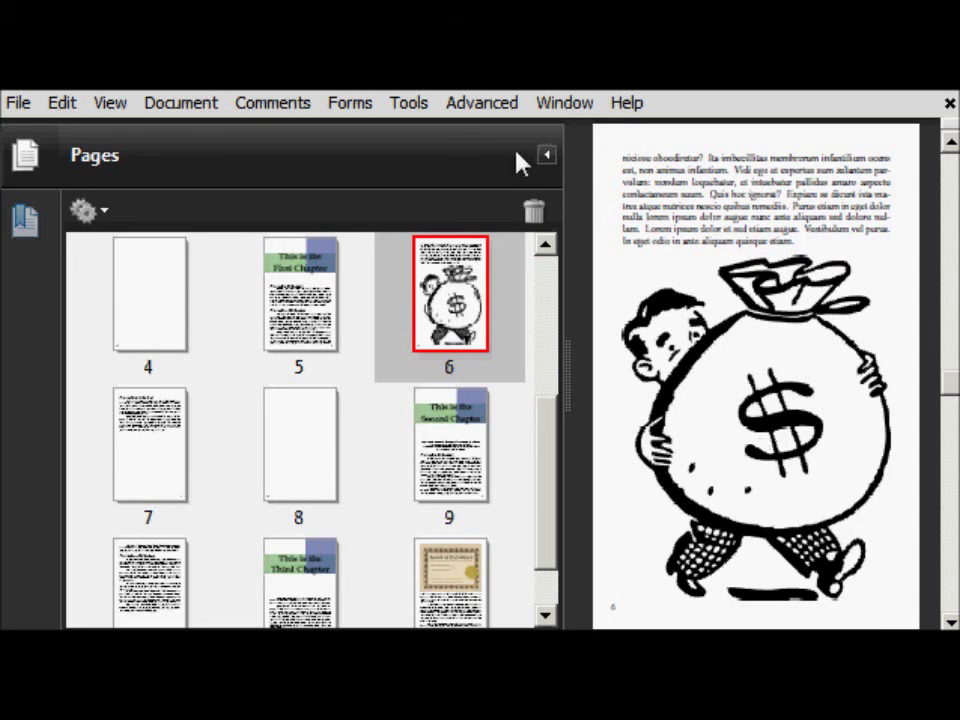
click(547, 157)
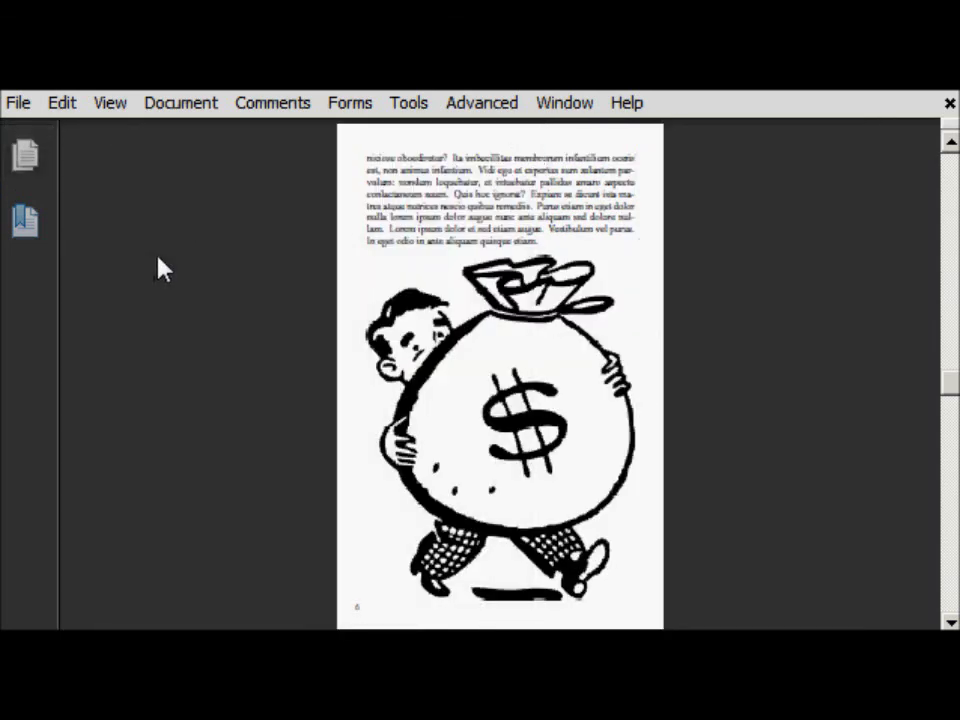